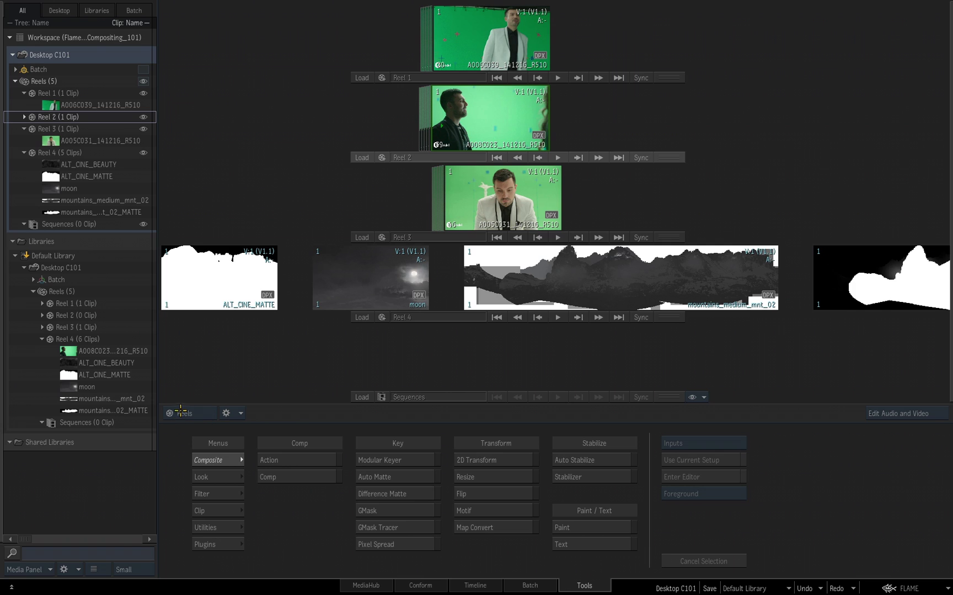
Bring up the viewing-layout list from the Reels view button, dismiss it, then reopen it.
{"action": "left_click", "coordinate": [197, 413]}
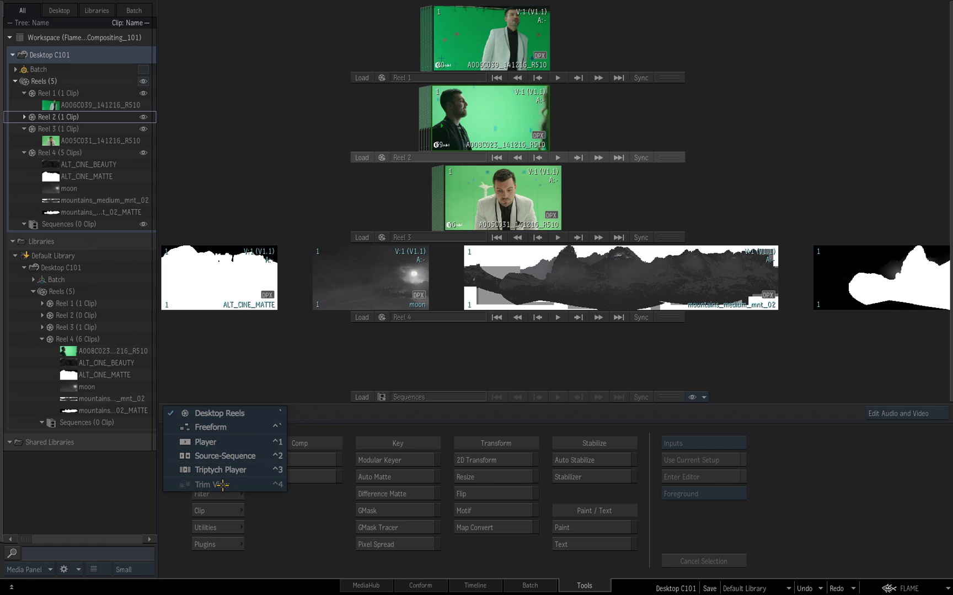
{"action": "left_click", "coordinate": [276, 138]}
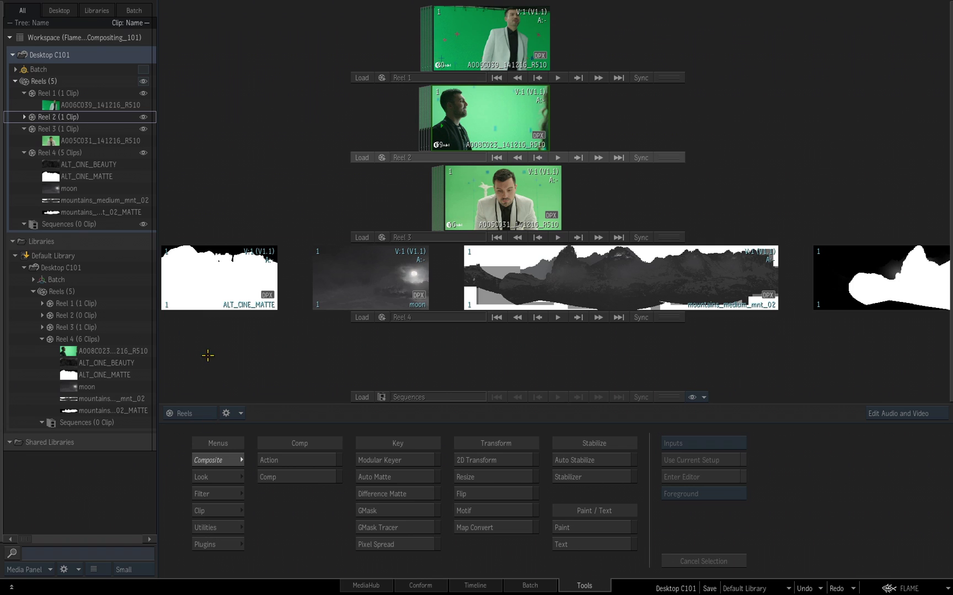
{"action": "left_click", "coordinate": [205, 415]}
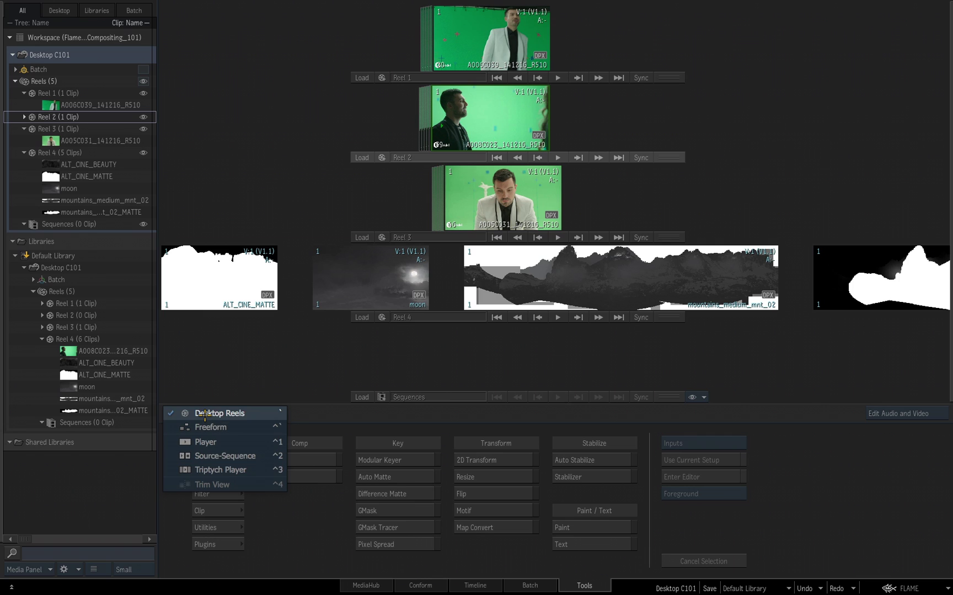
Switch to the Freeform layout and move the clip thumbnail to the desktop's top-left corner.
{"action": "left_click", "coordinate": [253, 427]}
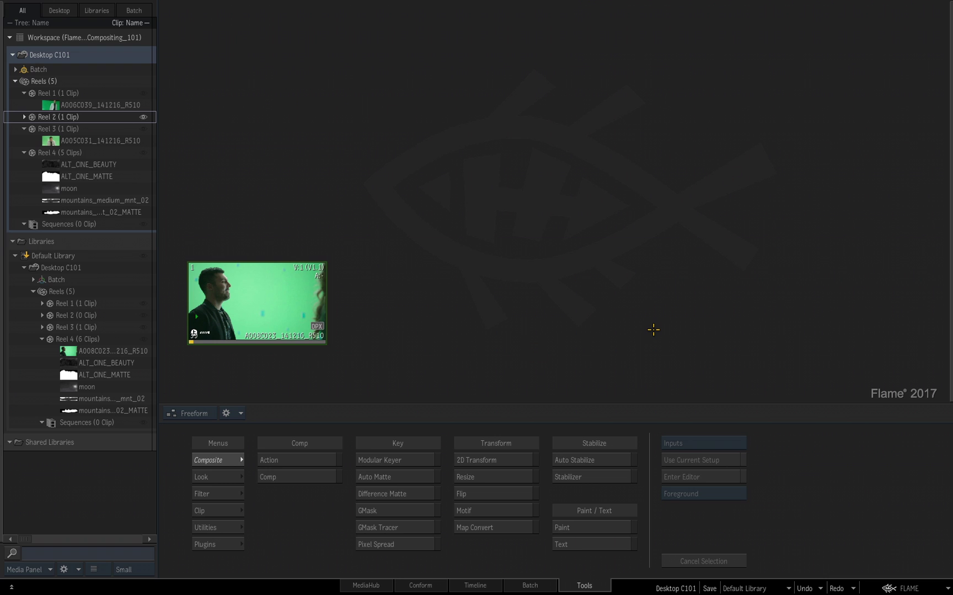
{"action": "left_click_drag", "start_coordinate": [226, 303], "coordinate": [309, 96]}
{"action": "left_click_drag", "start_coordinate": [355, 136], "coordinate": [285, 43]}
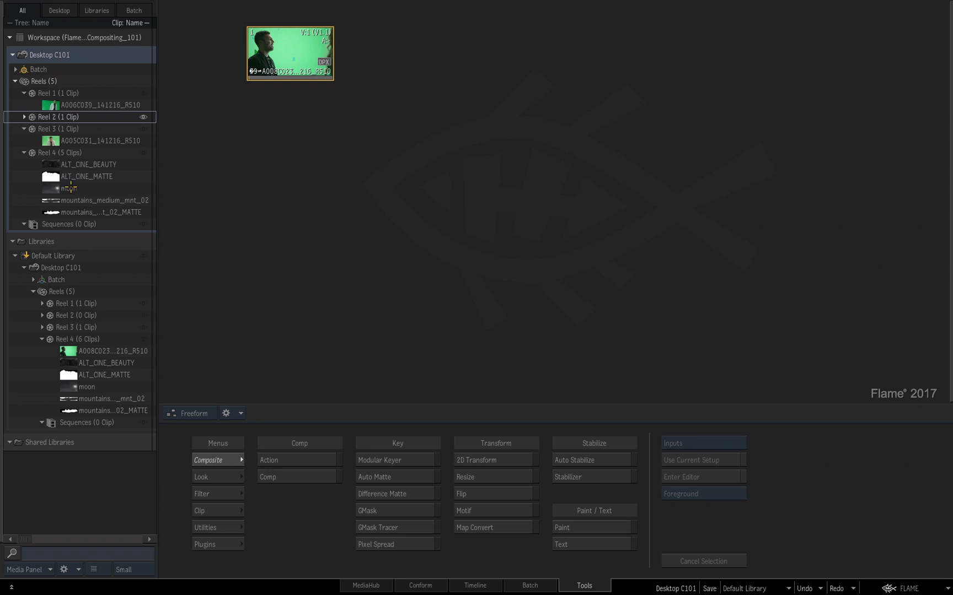
Expand Reel 2 and enlarge the A008C023_141216_R510 thumbnail by its corner.
{"action": "left_click", "coordinate": [24, 117]}
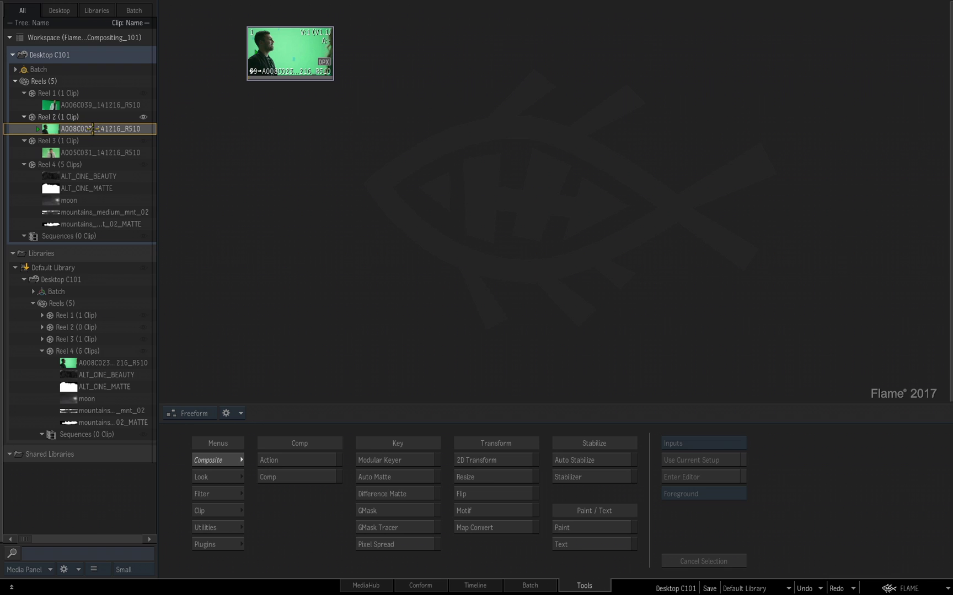
{"action": "left_click", "coordinate": [142, 117]}
{"action": "left_click", "coordinate": [269, 44]}
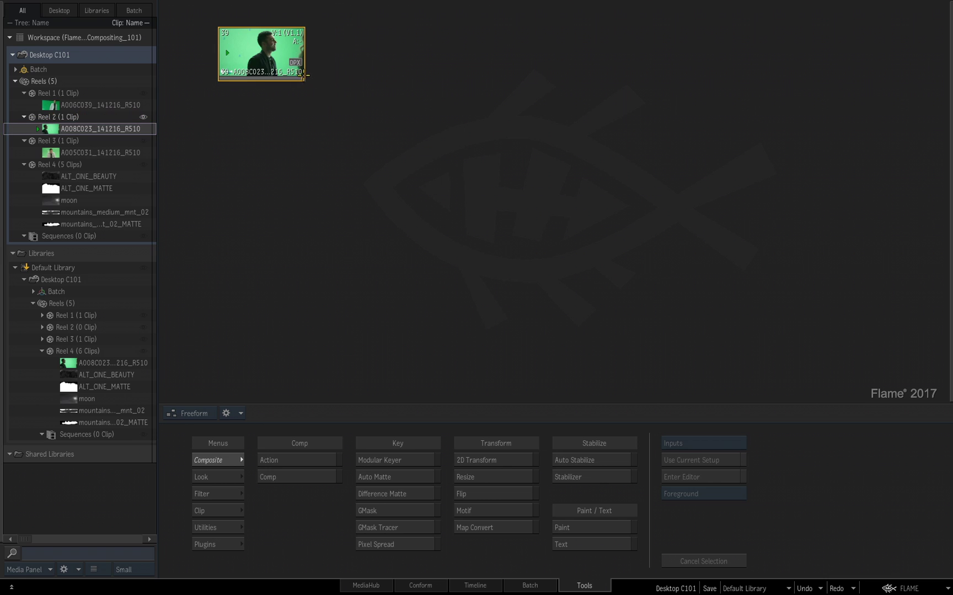
{"action": "left_click_drag", "start_coordinate": [312, 88], "coordinate": [368, 119]}
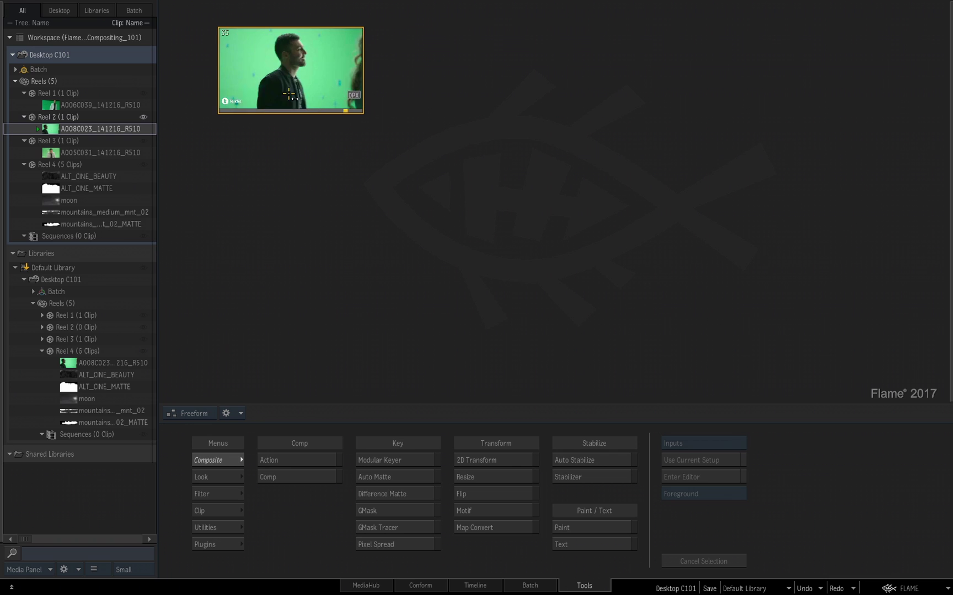
Place the A006C039_141216_R510 clip from Reel 1 at the top of the desktop.
{"action": "left_click", "coordinate": [150, 106]}
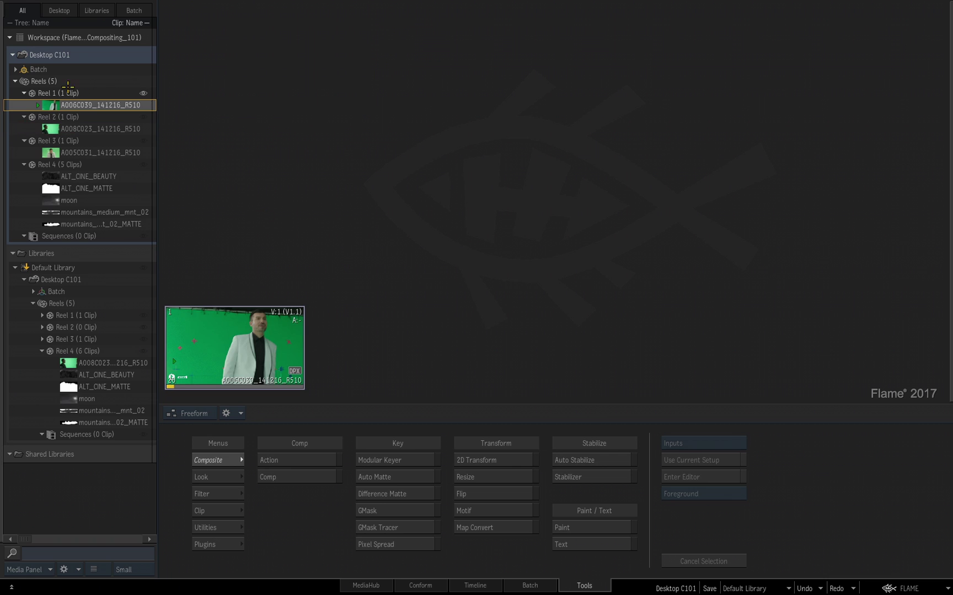
{"action": "left_click_drag", "start_coordinate": [80, 95], "coordinate": [312, 231]}
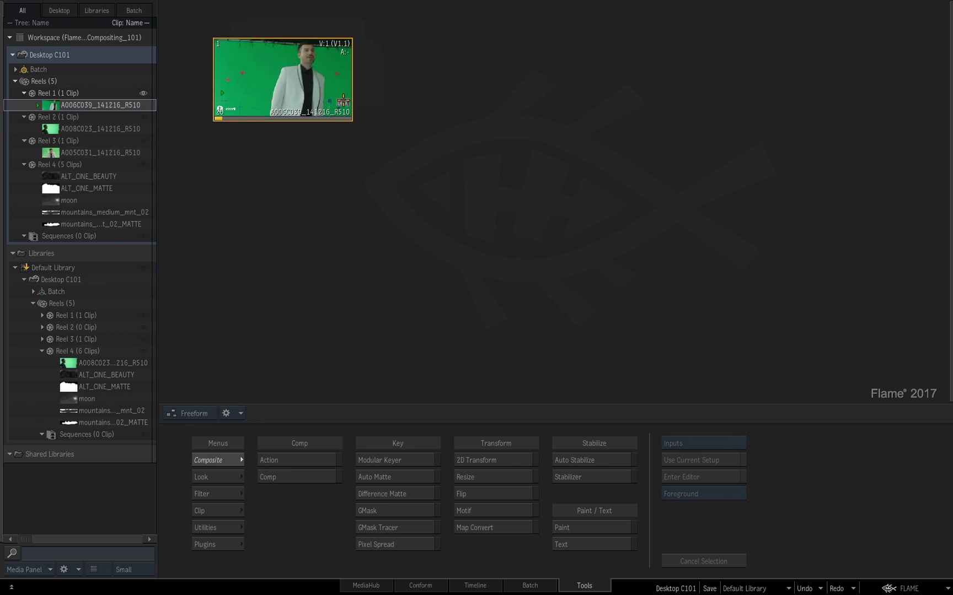
{"action": "left_click", "coordinate": [100, 153]}
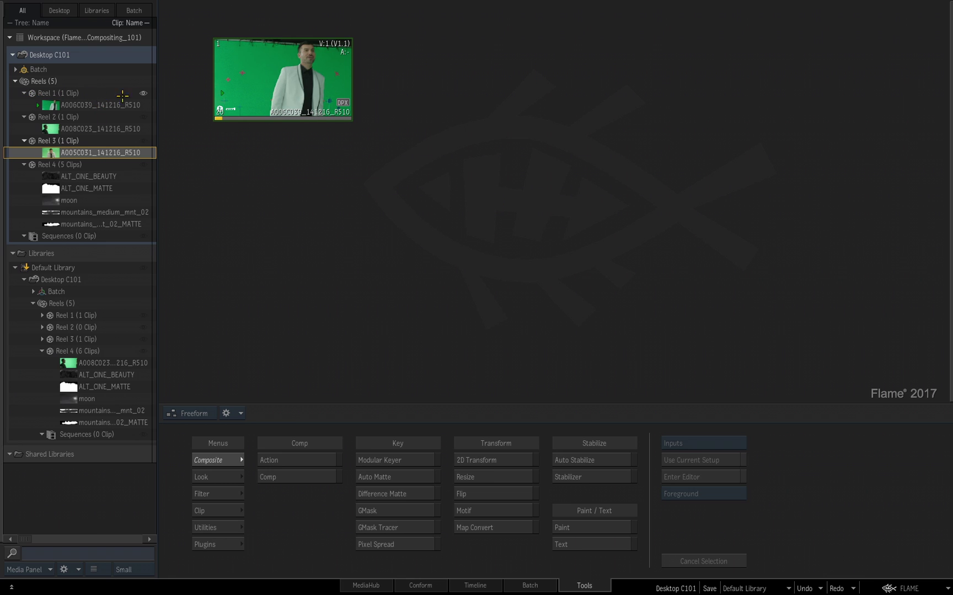
Move A005C031_141216_R510 and A008C023_141216_R510 into Reel 1 and stack their thumbnails beside the first.
{"action": "left_click_drag", "start_coordinate": [63, 160], "coordinate": [83, 95]}
{"action": "left_click_drag", "start_coordinate": [255, 339], "coordinate": [346, 114]}
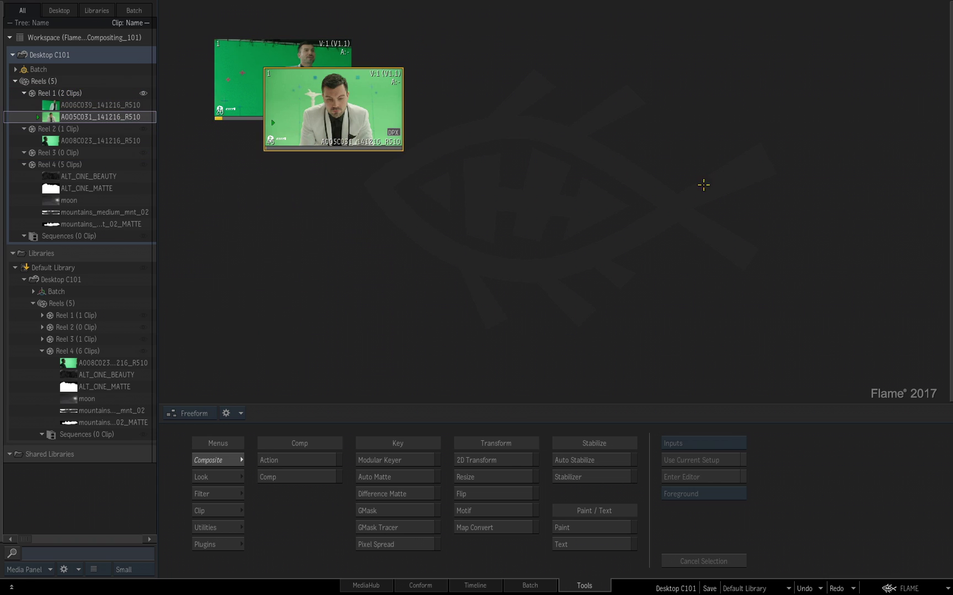
{"action": "left_click", "coordinate": [22, 141]}
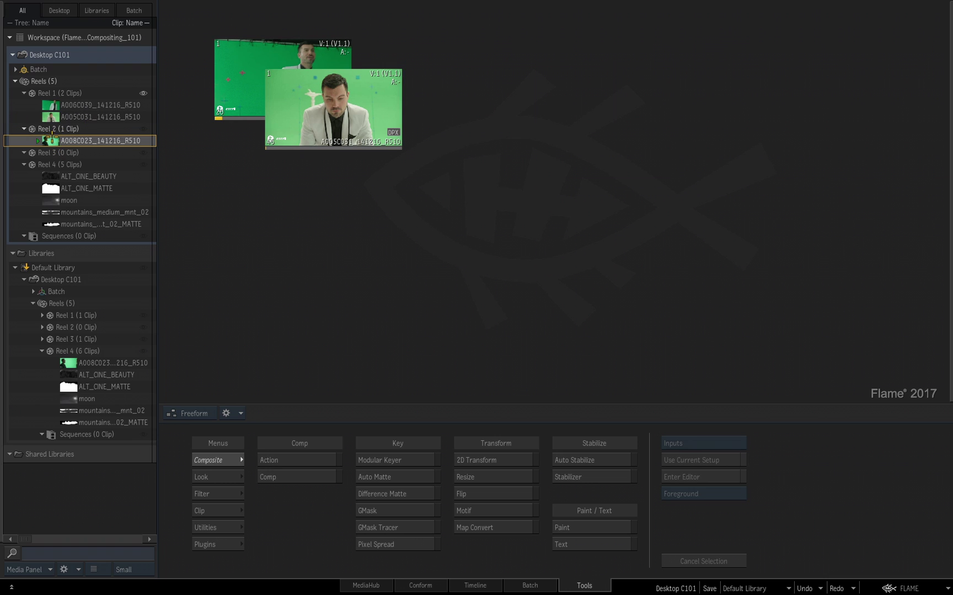
{"action": "left_click_drag", "start_coordinate": [63, 141], "coordinate": [461, 283]}
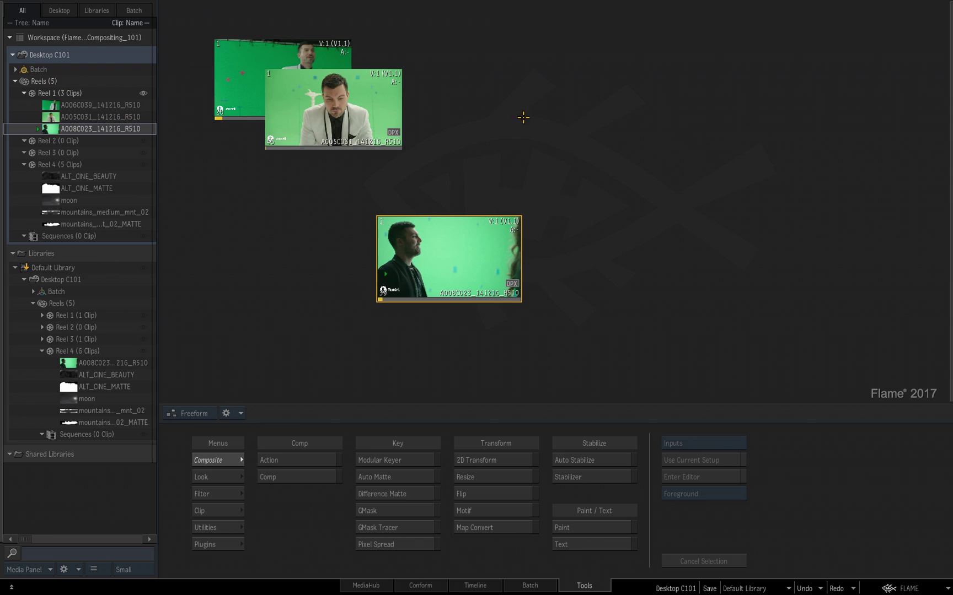
{"action": "left_click_drag", "start_coordinate": [451, 258], "coordinate": [273, 224]}
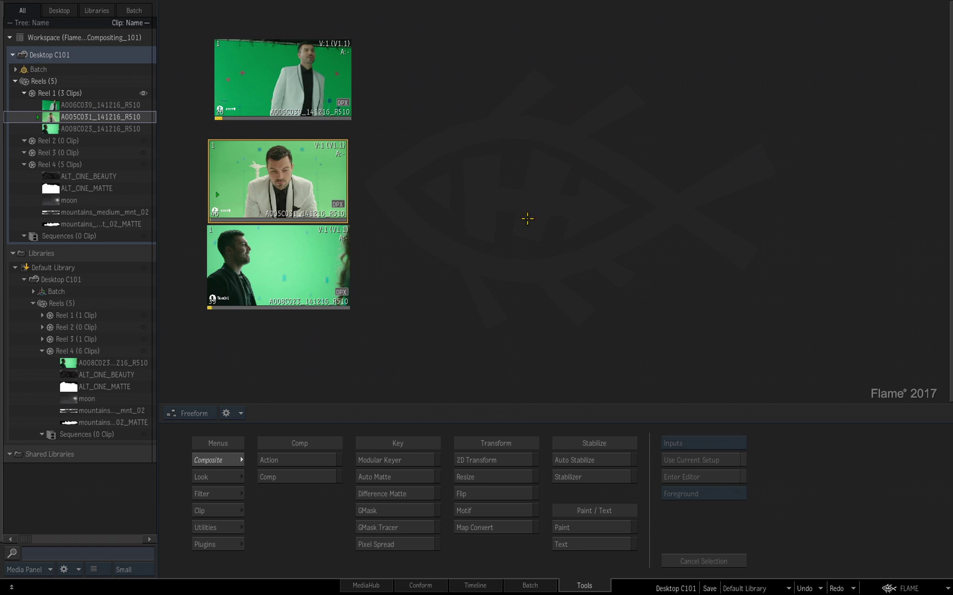
Switch to the Player layout and load A006C039, then A008C023_141216_R510 from Reel 1.
{"action": "left_click", "coordinate": [182, 416]}
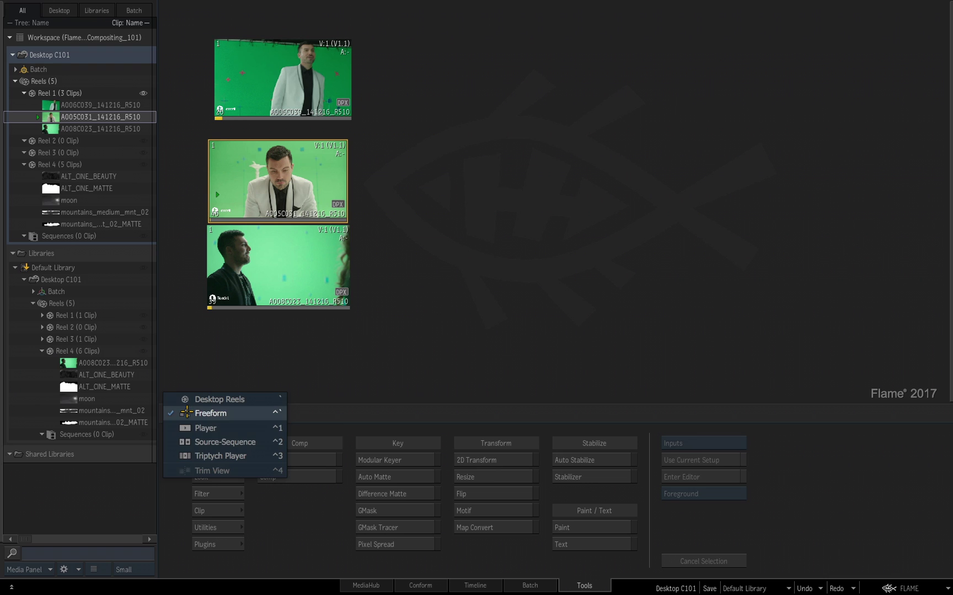
{"action": "left_click", "coordinate": [210, 428]}
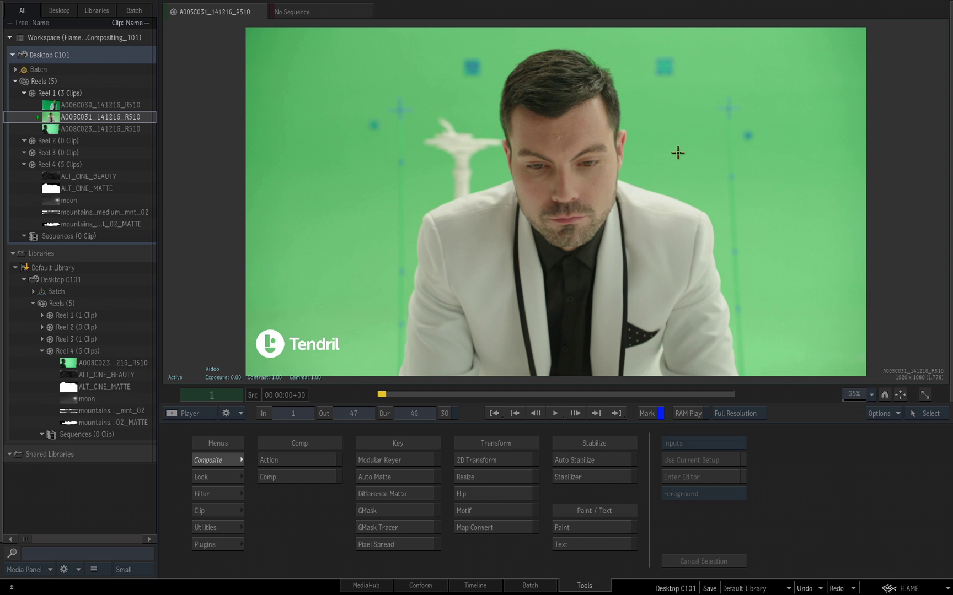
{"action": "left_click", "coordinate": [106, 104]}
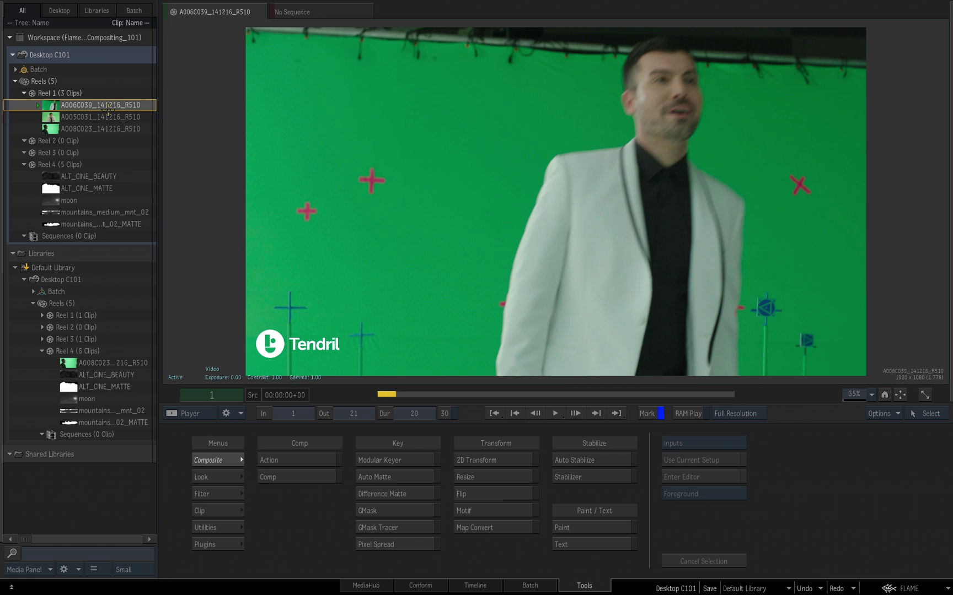
{"action": "left_click", "coordinate": [112, 129]}
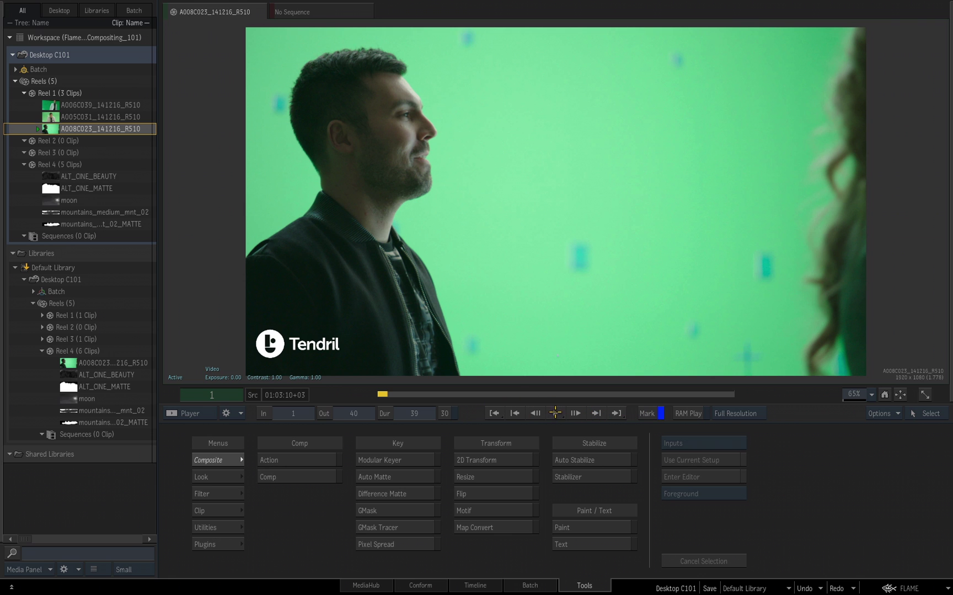
Play the A008C023_141216_R510 clip, stop it, and step forward two frames.
{"action": "left_click", "coordinate": [555, 413]}
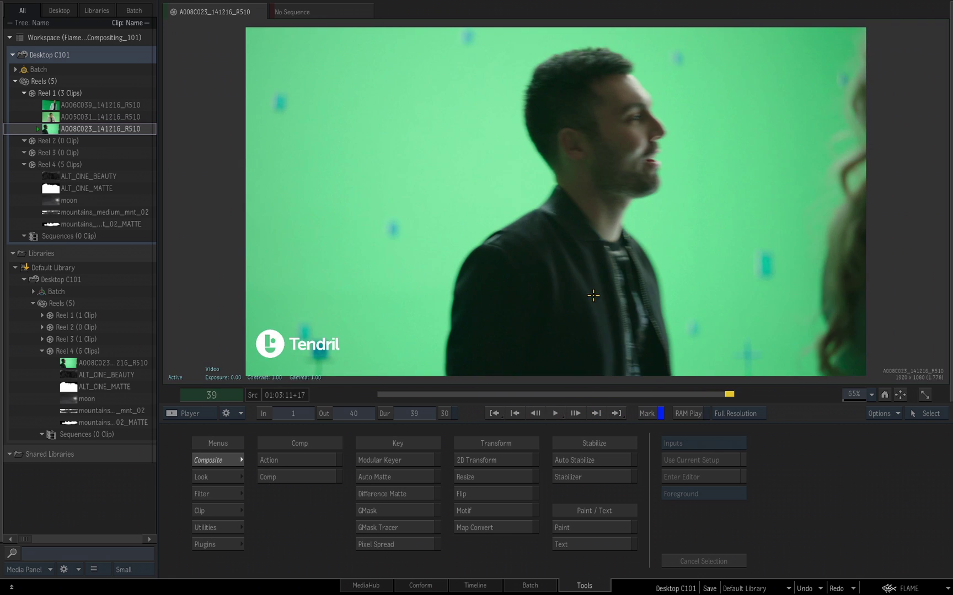
{"action": "left_click", "coordinate": [535, 413]}
{"action": "key", "text": "Right"}
{"action": "key", "text": "Right"}
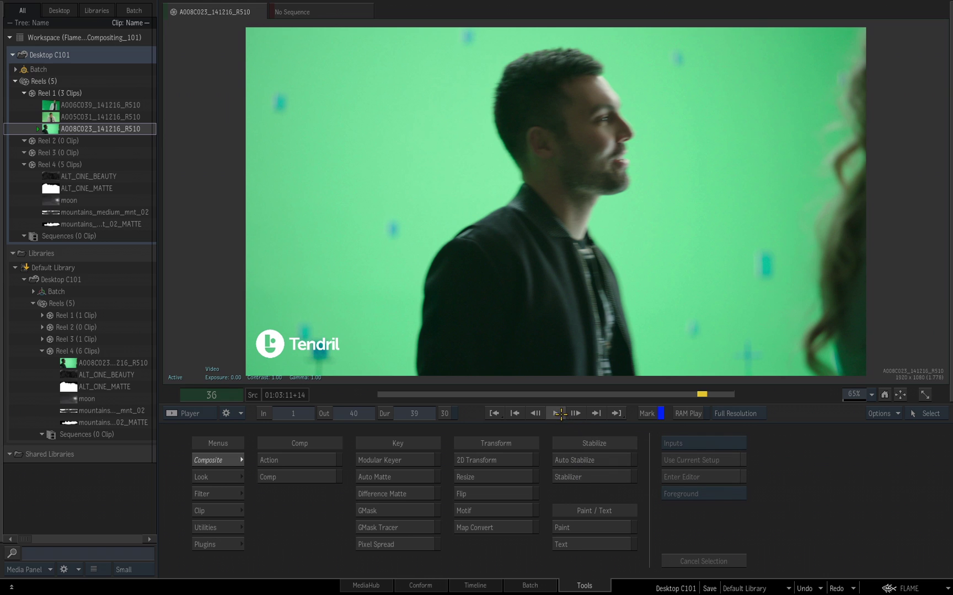
Look over the playback mode options, then return A008C023_141216_R510 to frame 1.
{"action": "right_click", "coordinate": [561, 413]}
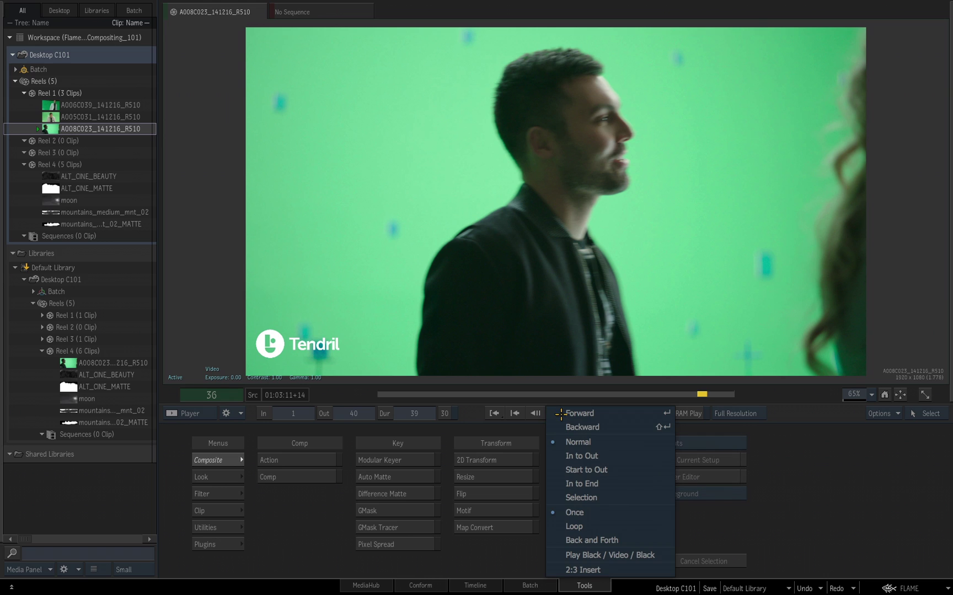
{"action": "left_click", "coordinate": [598, 456]}
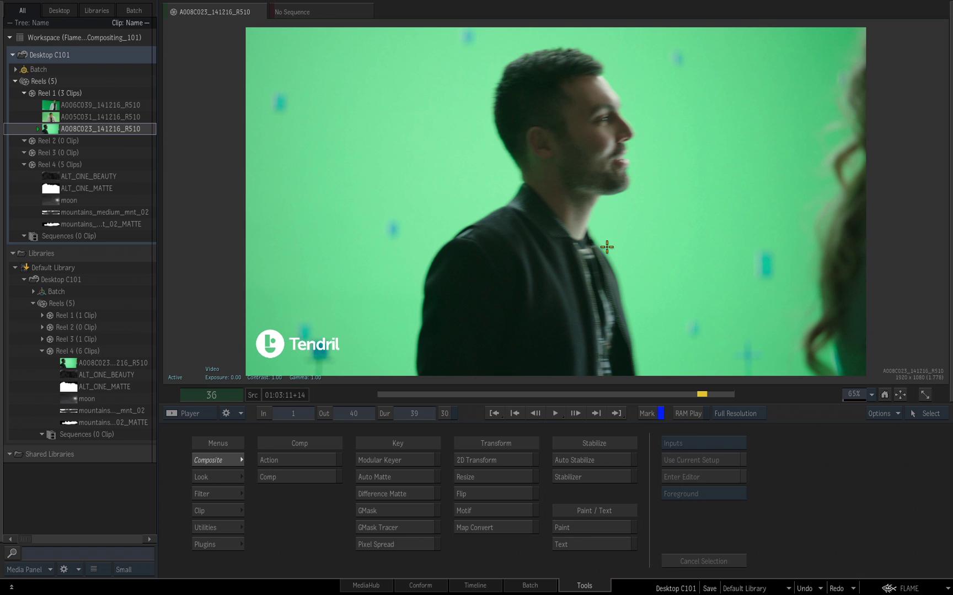
{"action": "left_click", "coordinate": [285, 413]}
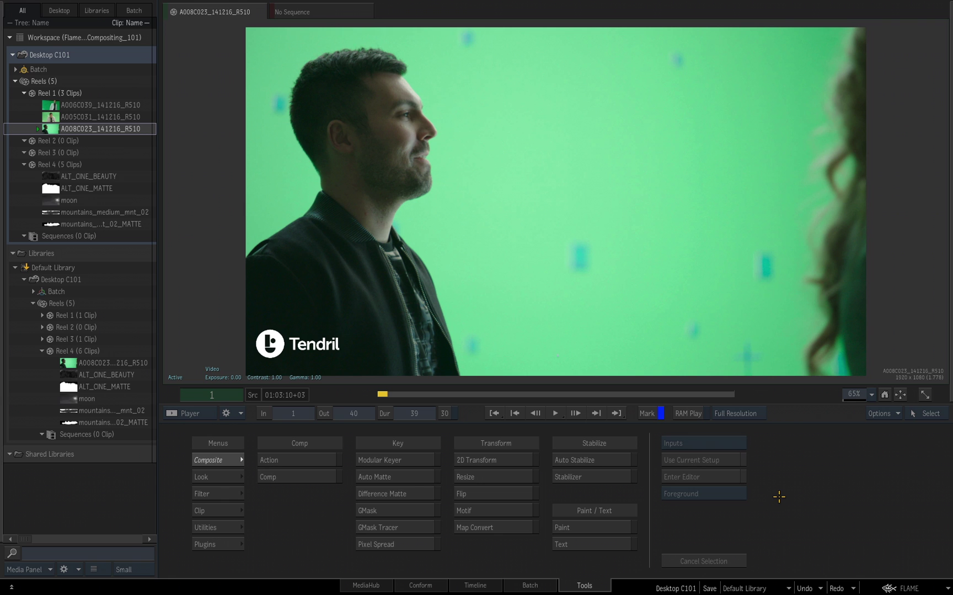
Shuttle the clip forward and backward with L, K and J, then Return and Shift+Return.
{"action": "key", "text": "l"}
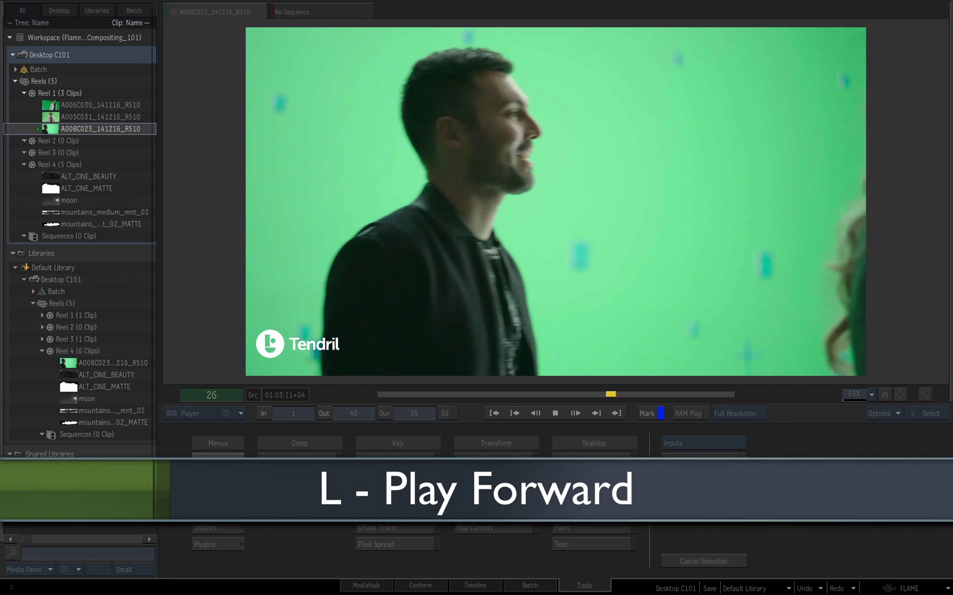
{"action": "key", "text": "k"}
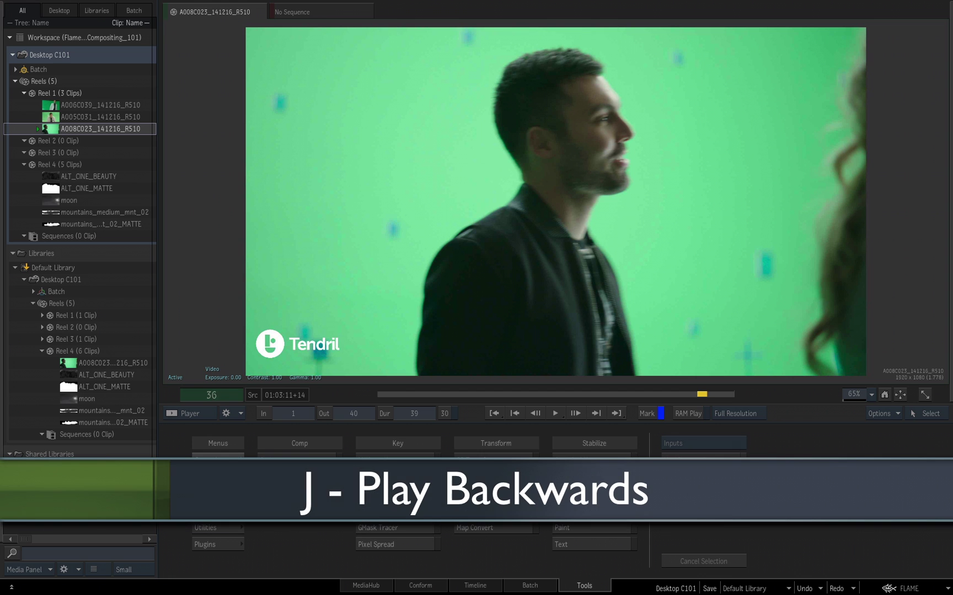
{"action": "key", "text": "j"}
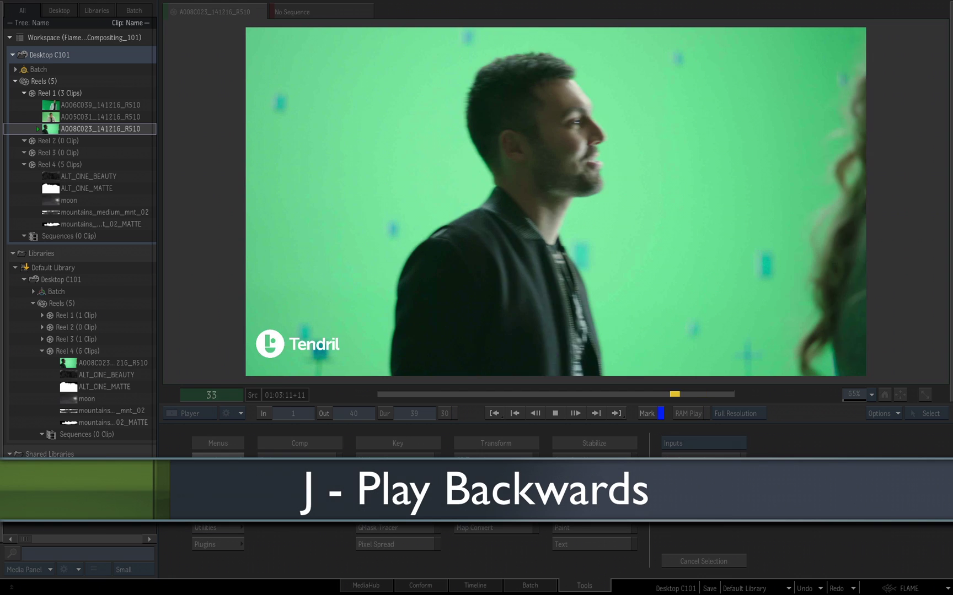
{"action": "key", "text": "k"}
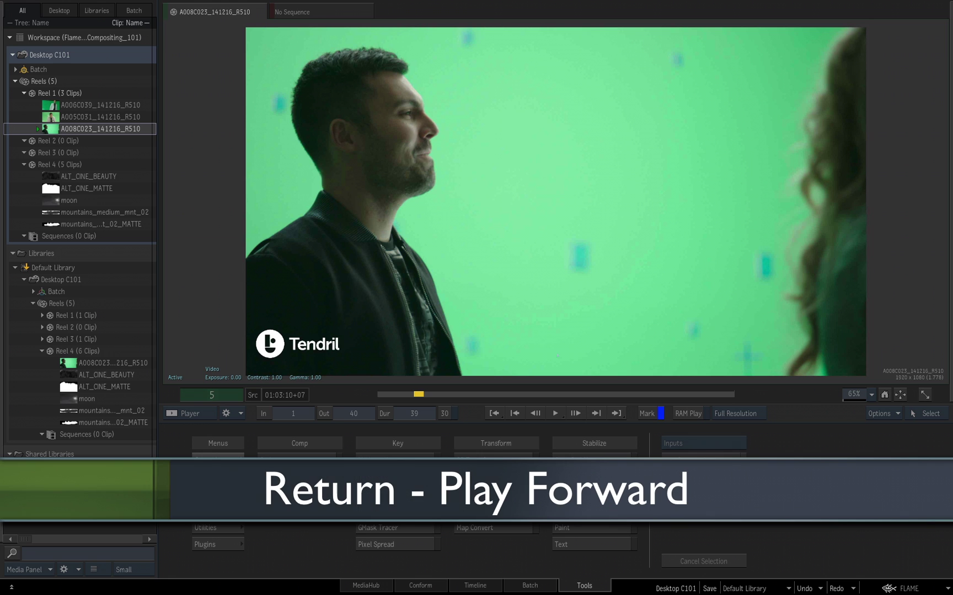
{"action": "key", "text": "Return"}
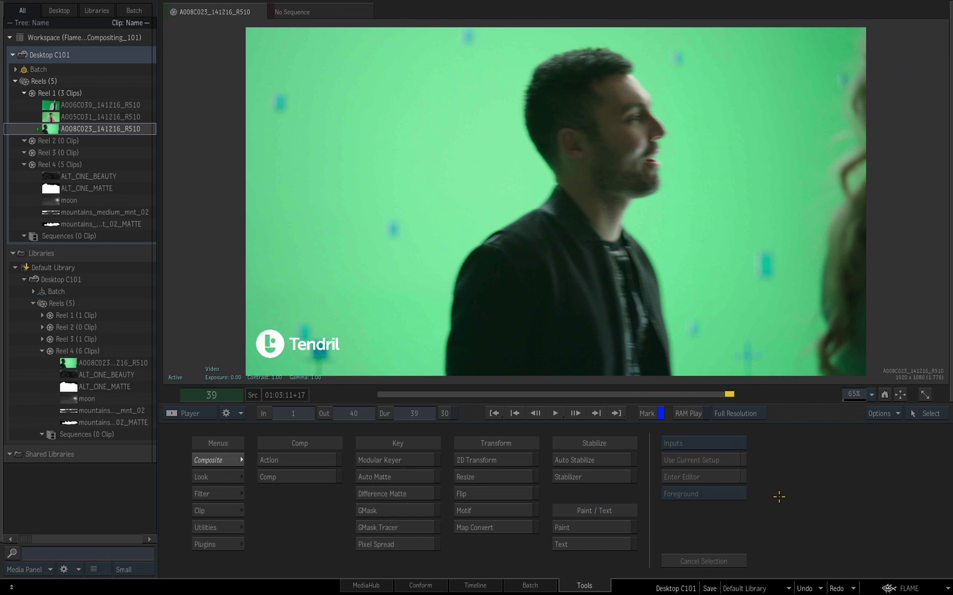
{"action": "key", "text": "shift+Return"}
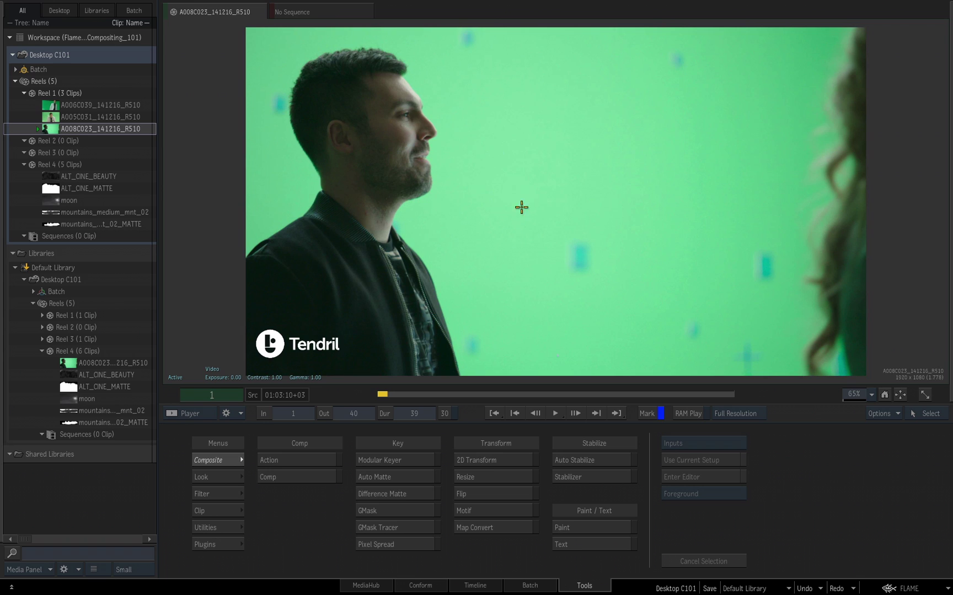
Switch to the Source-Sequence layout and load A006C039, then A008C023_141216_R510 as the source.
{"action": "left_click", "coordinate": [203, 413]}
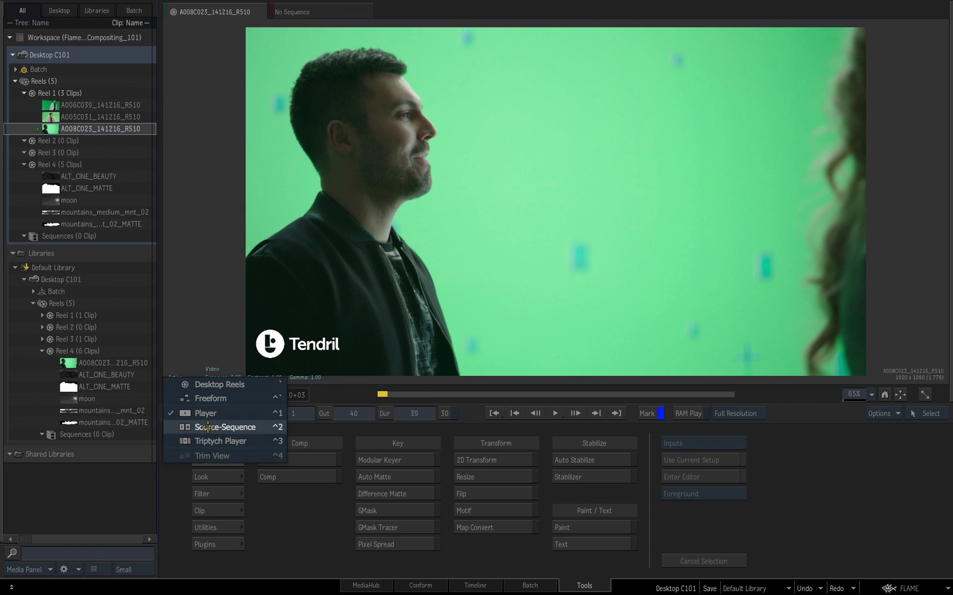
{"action": "left_click", "coordinate": [207, 427]}
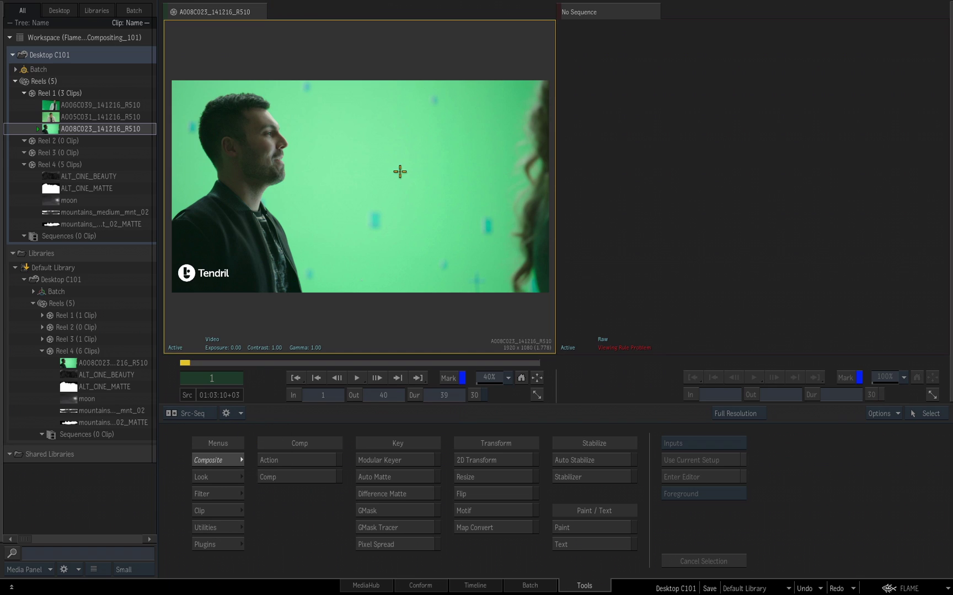
{"action": "left_click", "coordinate": [95, 107]}
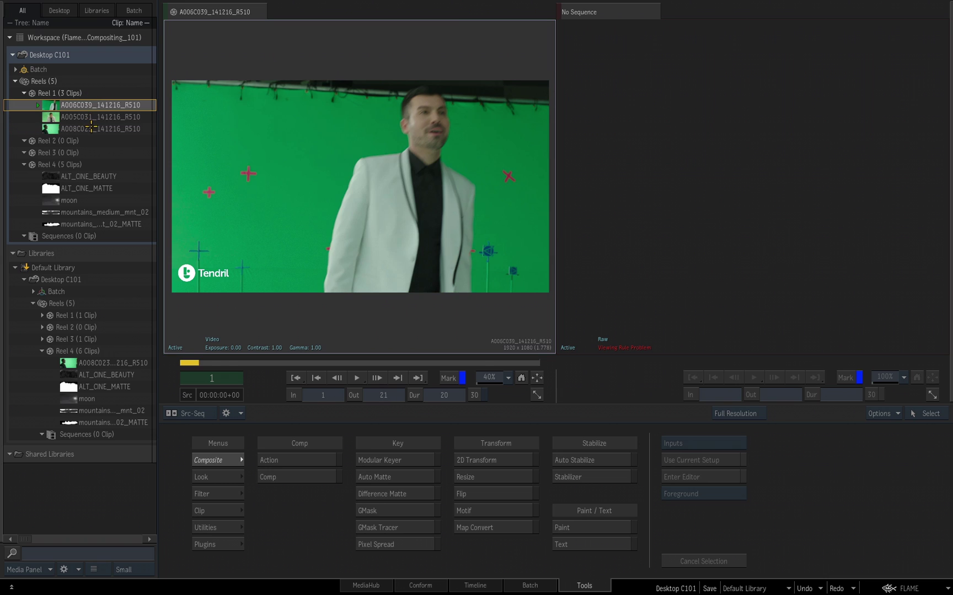
{"action": "left_click", "coordinate": [91, 127]}
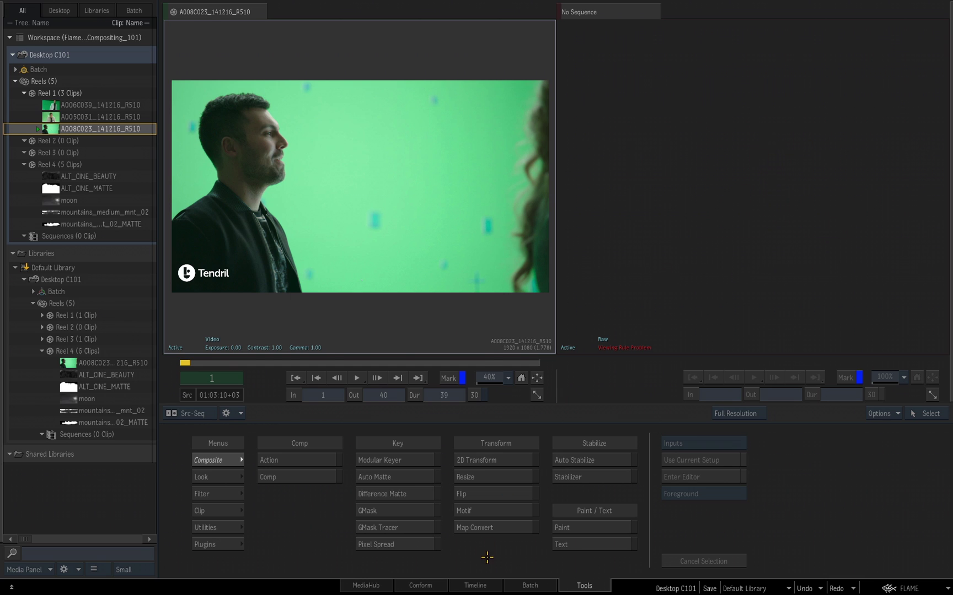
Show the timeline, load A006C039 then A005C031_141216_R510, and scrub to frame 16.
{"action": "left_click", "coordinate": [473, 586]}
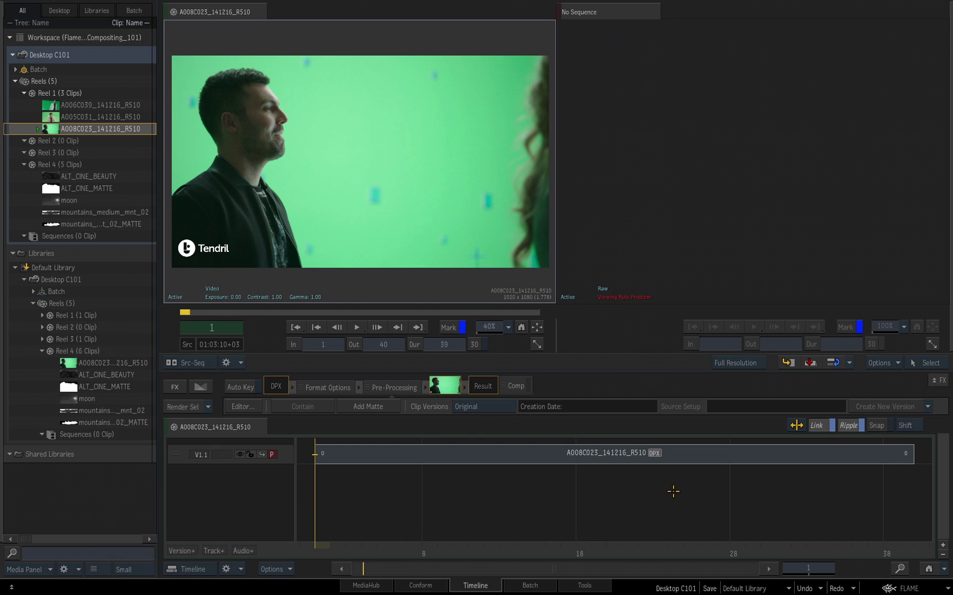
{"action": "left_click", "coordinate": [83, 104]}
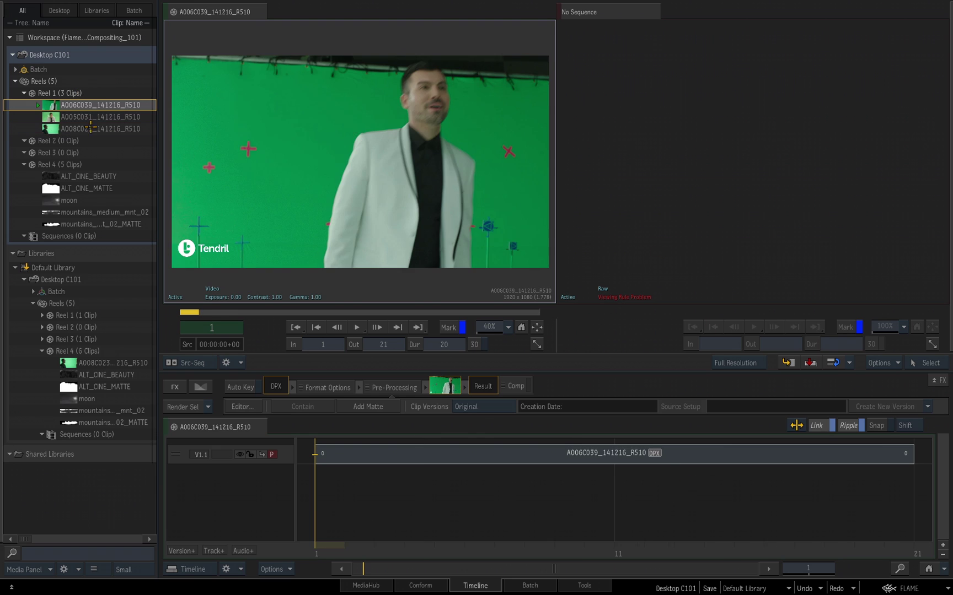
{"action": "left_click", "coordinate": [86, 117]}
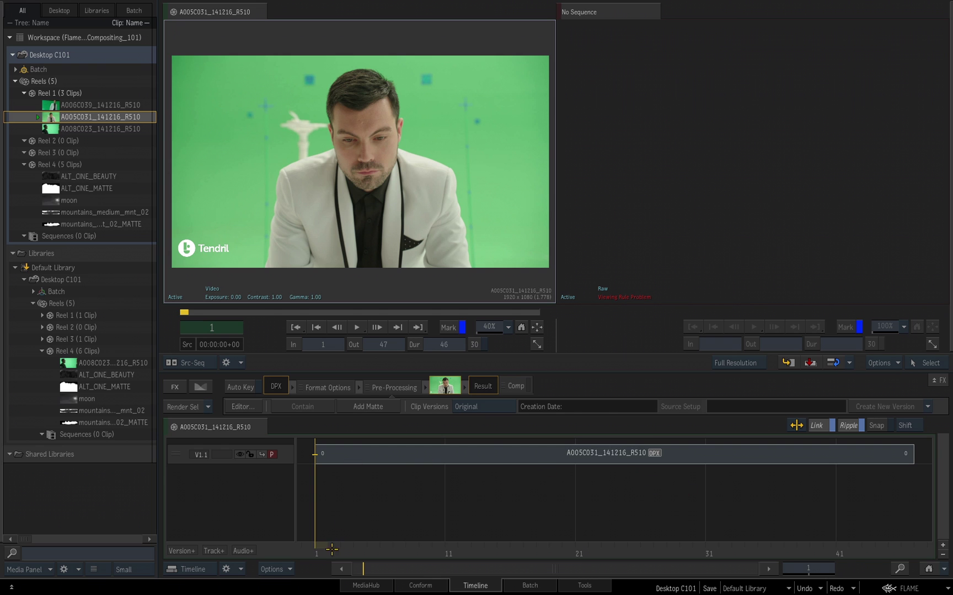
{"action": "left_click_drag", "start_coordinate": [339, 549], "coordinate": [350, 423]}
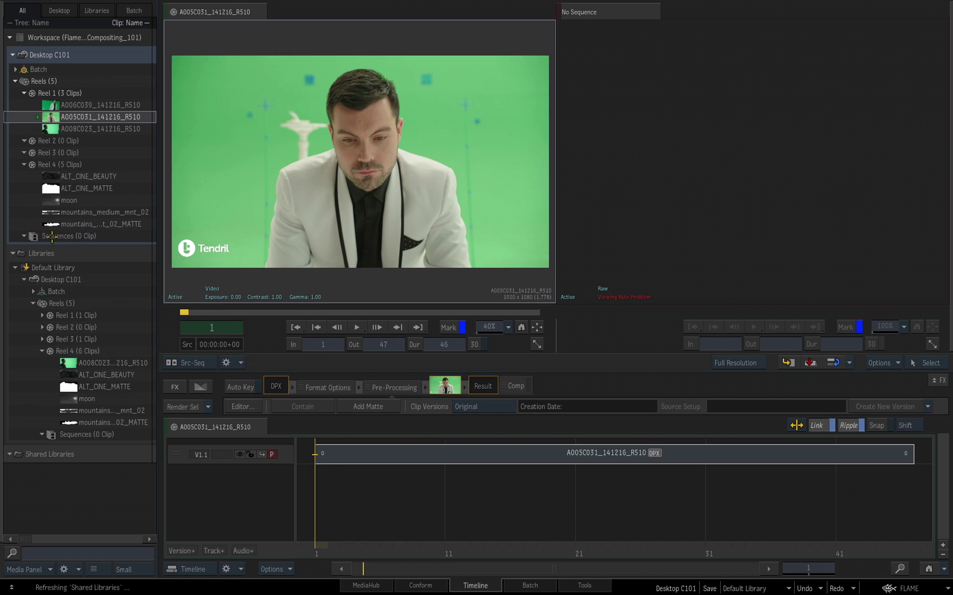
Start a new sequence from the Sequences folder's New > Sequence option.
{"action": "right_click", "coordinate": [58, 236]}
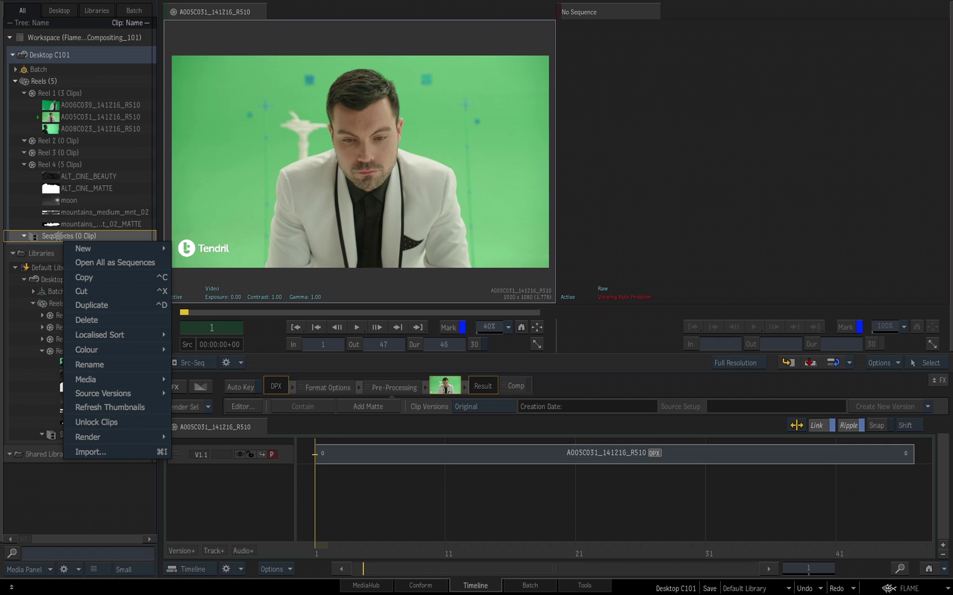
{"action": "mouse_move", "coordinate": [83, 247]}
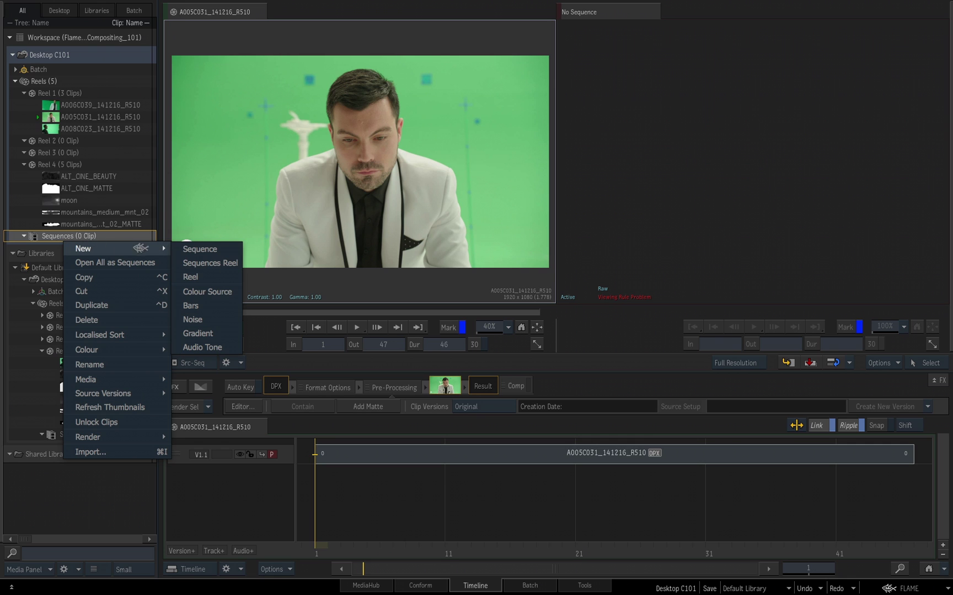
{"action": "left_click", "coordinate": [196, 250]}
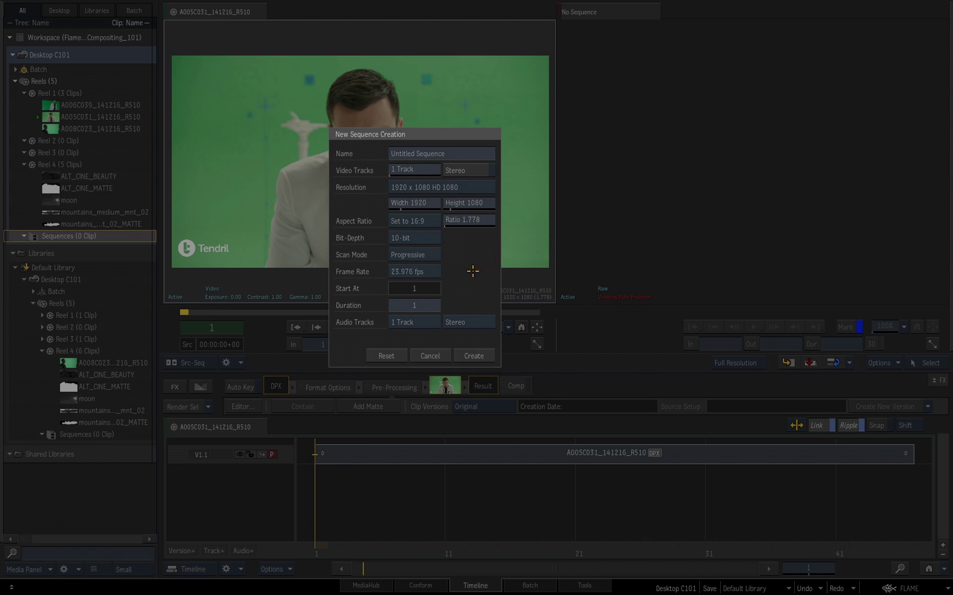
Rename the new sequence to 'Sequence NEW'.
{"action": "left_click_drag", "start_coordinate": [420, 155], "coordinate": [335, 155]}
{"action": "key", "text": "BackSpace"}
{"action": "type", "text": "S"}
{"action": "left_click", "coordinate": [448, 144]}
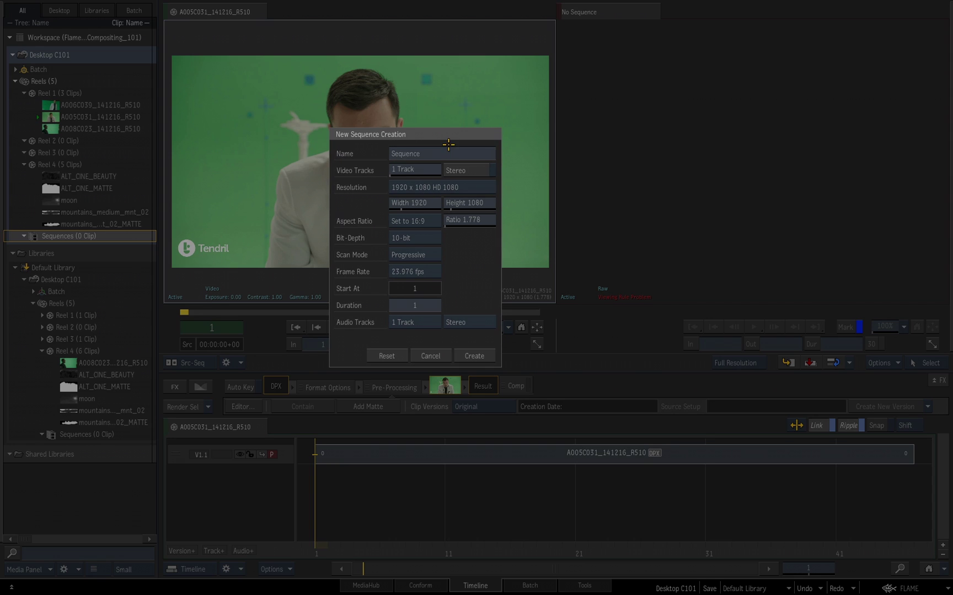
{"action": "left_click", "coordinate": [402, 150]}
{"action": "type", "text": "NE"}
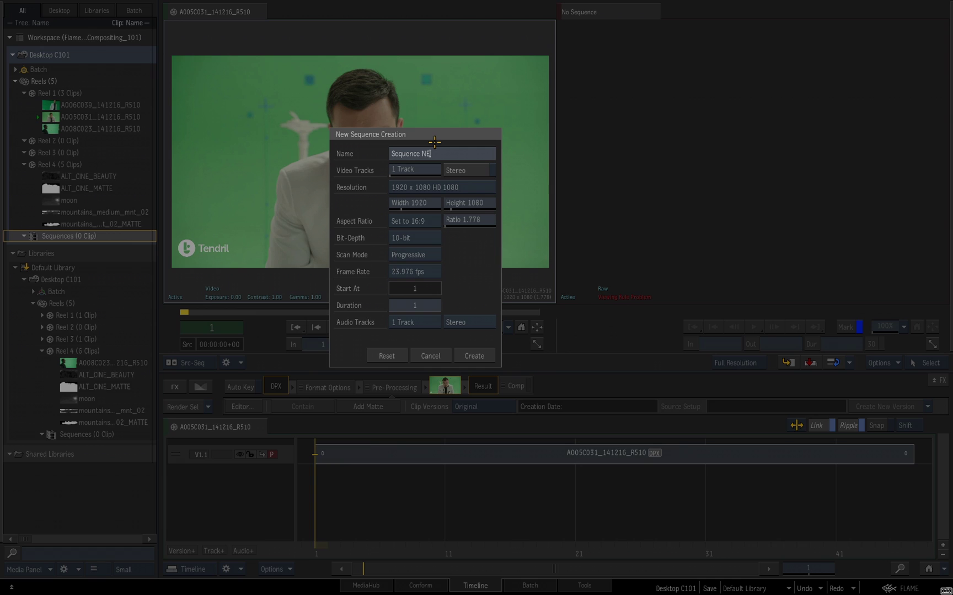
{"action": "type", "text": "W"}
{"action": "left_click", "coordinate": [454, 254]}
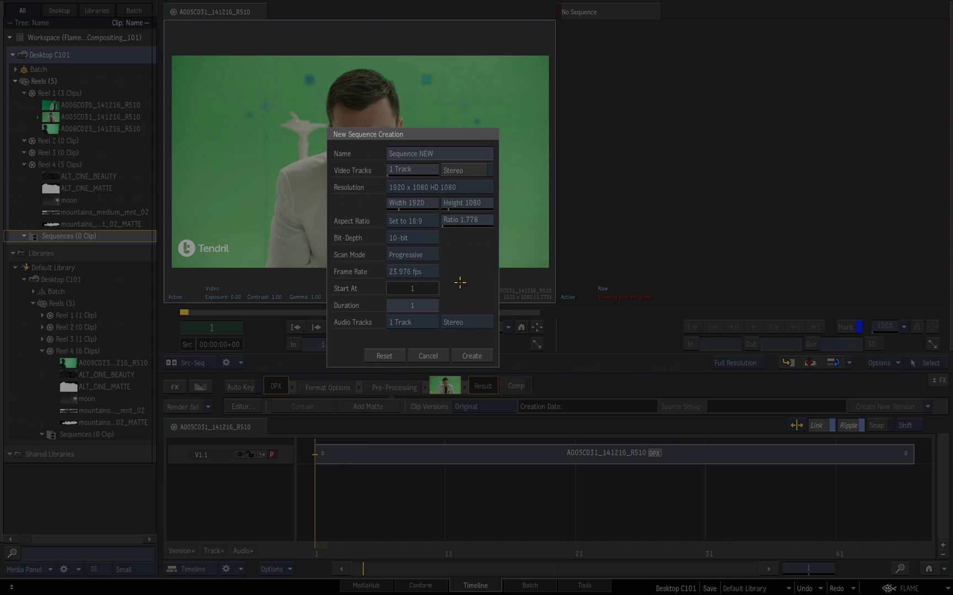
Set the sequence duration to 45 frames and create Sequence NEW.
{"action": "left_click", "coordinate": [427, 306]}
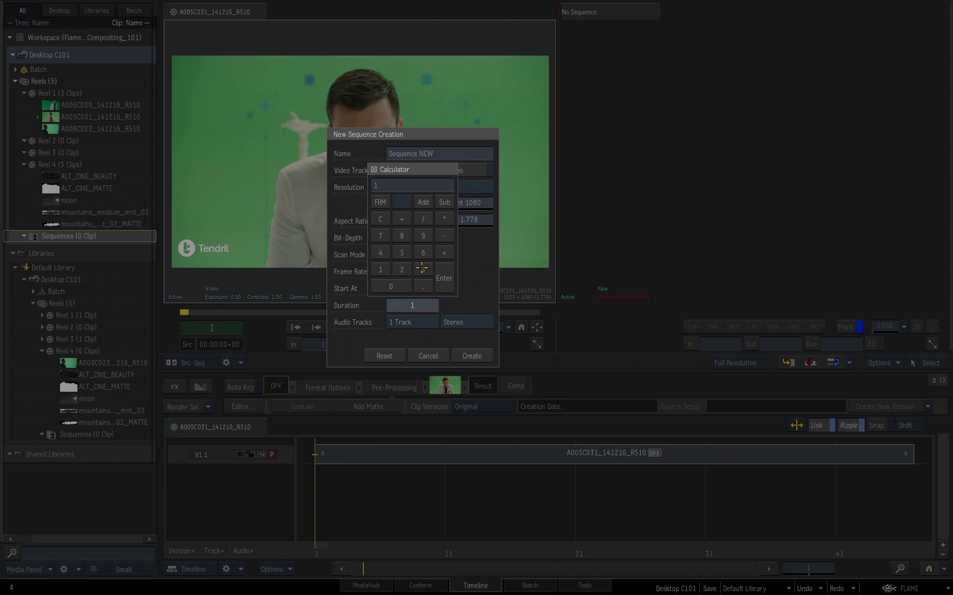
{"action": "left_click", "coordinate": [380, 253]}
{"action": "left_click", "coordinate": [401, 252]}
{"action": "left_click", "coordinate": [444, 278]}
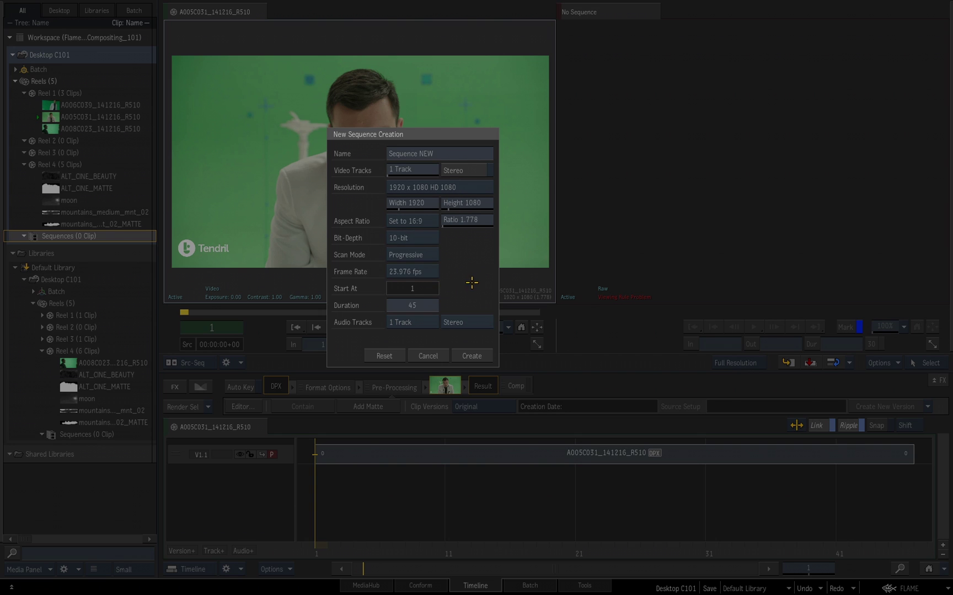
{"action": "left_click", "coordinate": [472, 356]}
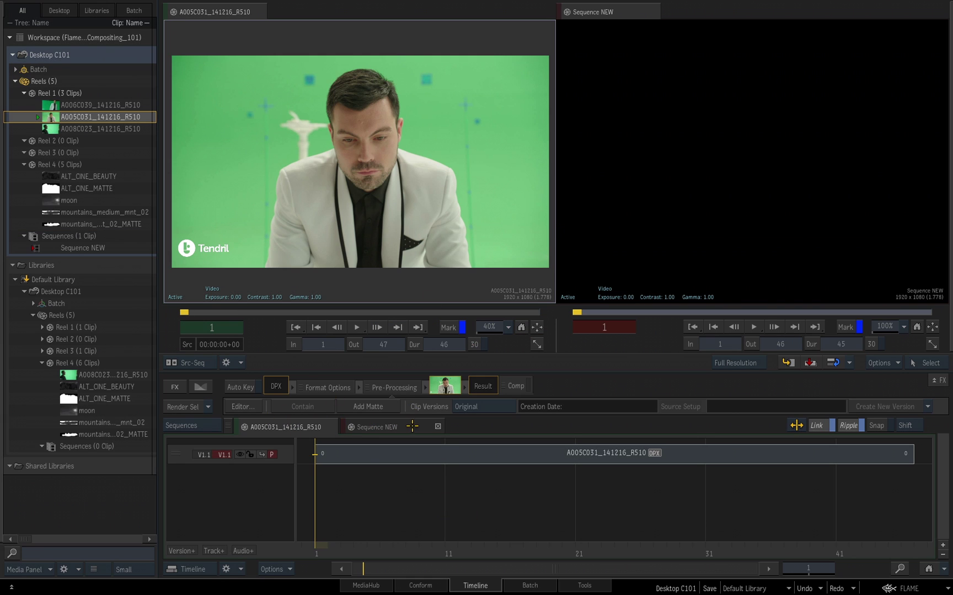
Drop clip A005C031_141216_R510 from Reel 1 onto the V1.1 track of Sequence NEW.
{"action": "left_click", "coordinate": [369, 428]}
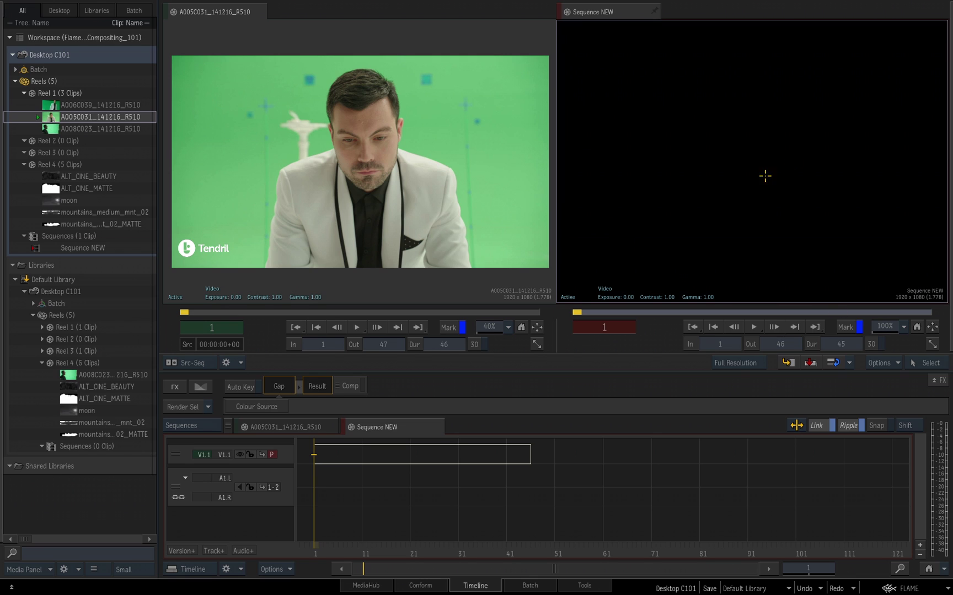
{"action": "left_click", "coordinate": [273, 427]}
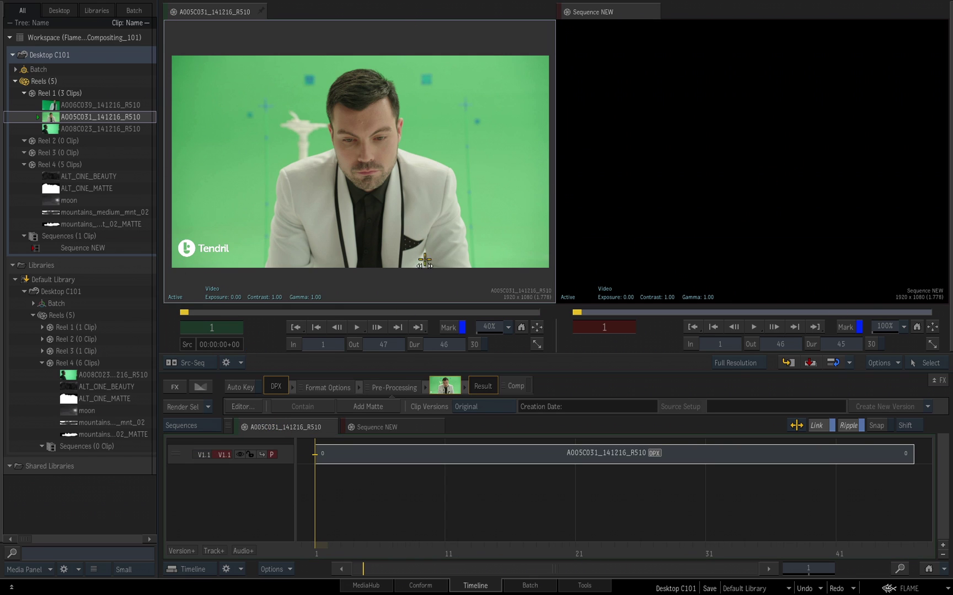
{"action": "left_click", "coordinate": [368, 428]}
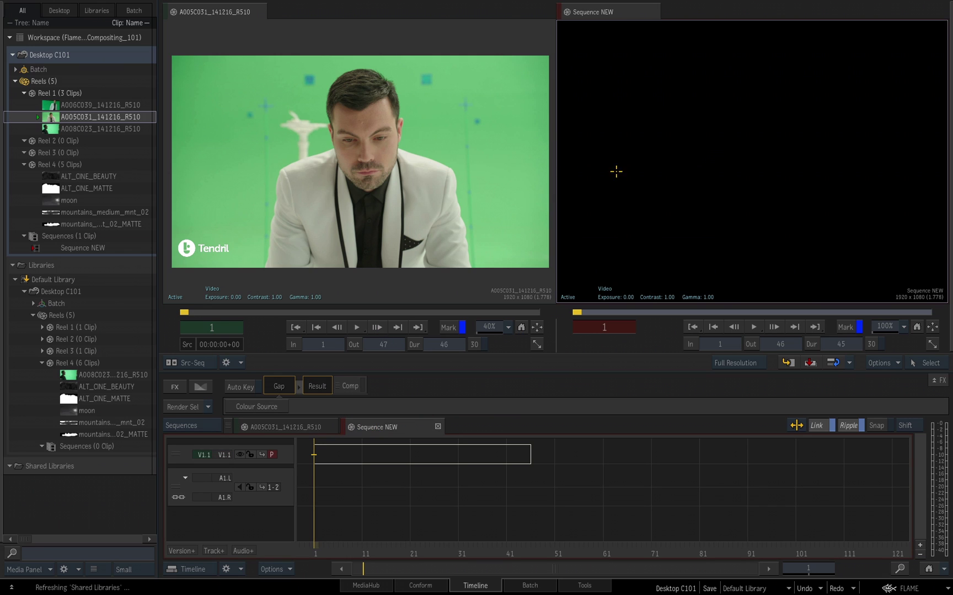
{"action": "left_click", "coordinate": [47, 116]}
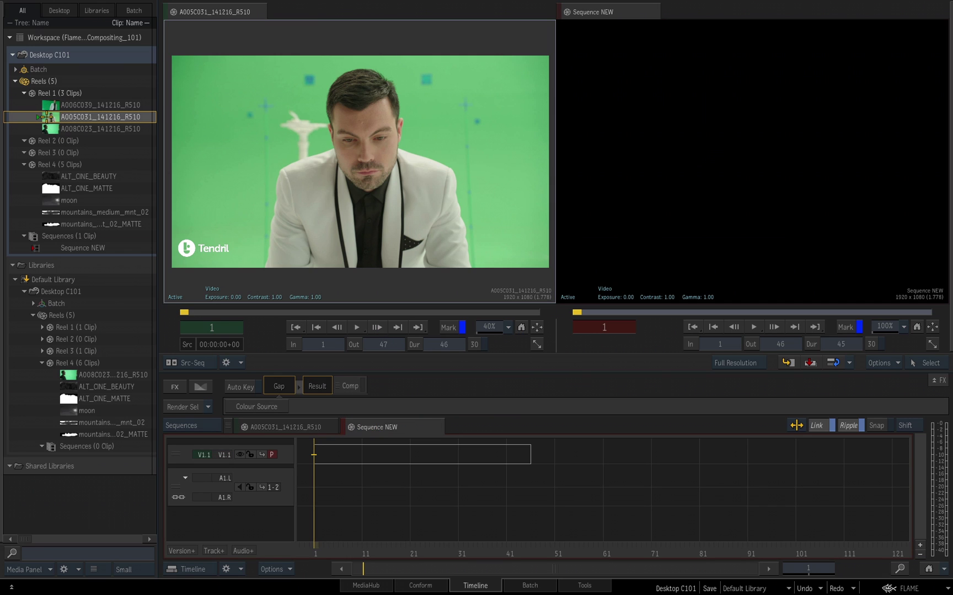
{"action": "left_click_drag", "start_coordinate": [47, 116], "coordinate": [320, 452]}
{"action": "left_click", "coordinate": [734, 478]}
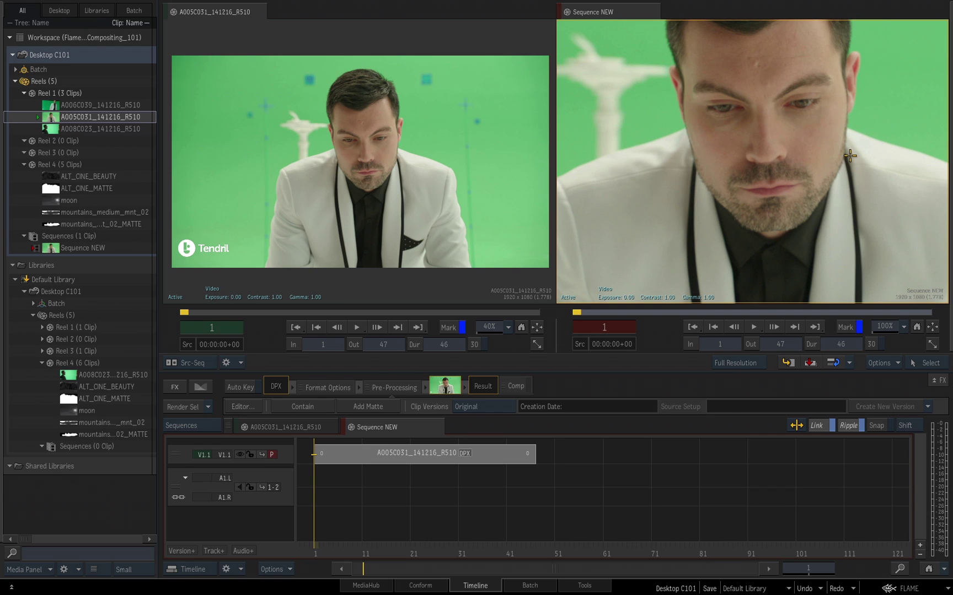
Set the sequence viewer zoom to 40% so the whole frame is visible.
{"action": "left_click", "coordinate": [887, 326]}
{"action": "left_click", "coordinate": [853, 274]}
{"action": "left_click", "coordinate": [925, 307]}
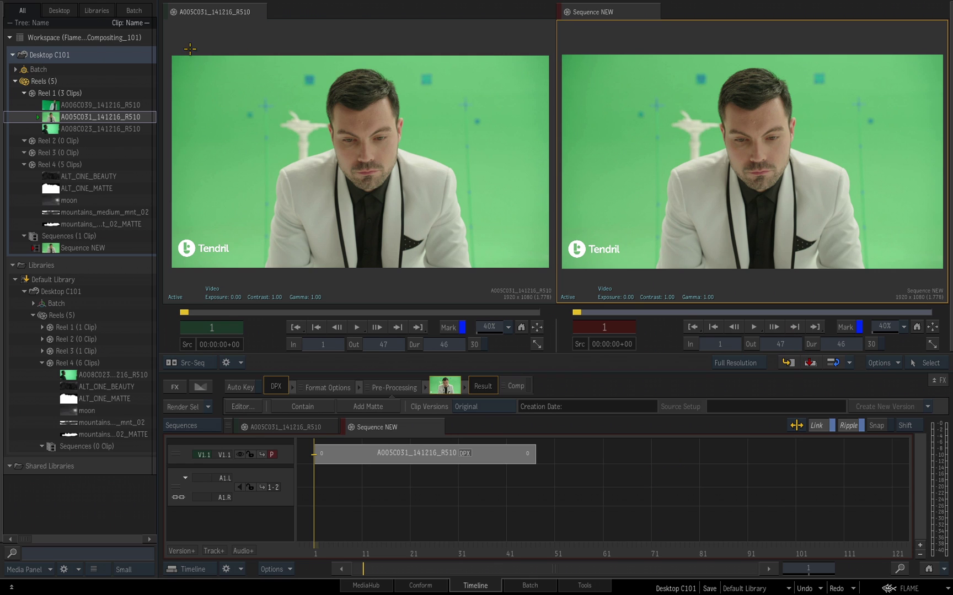
Place clip A006C039_141216_R510 right after A005C031 on the timeline, with snapping on.
{"action": "left_click", "coordinate": [58, 104]}
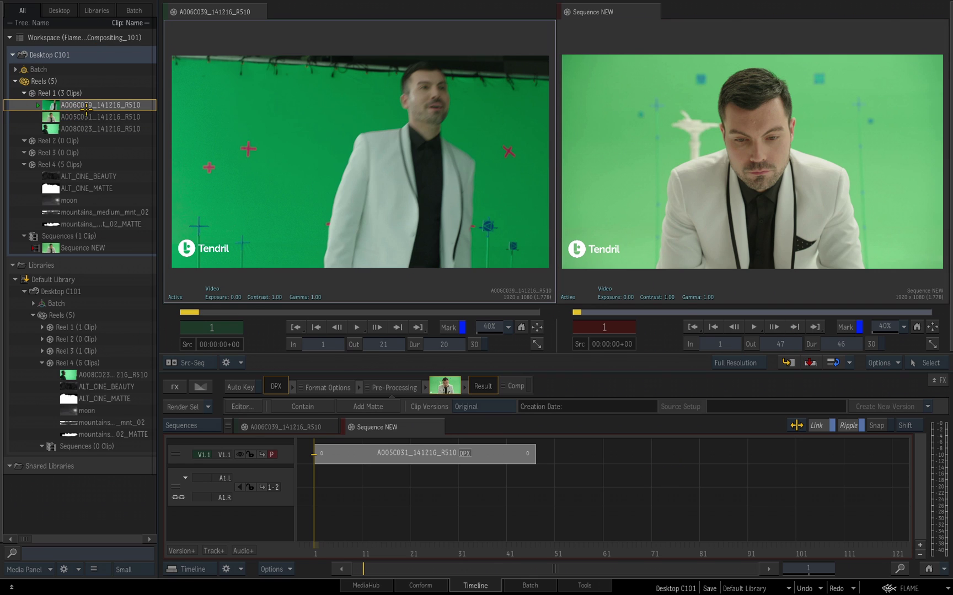
{"action": "left_click_drag", "start_coordinate": [55, 105], "coordinate": [539, 461]}
{"action": "left_click", "coordinate": [875, 426]}
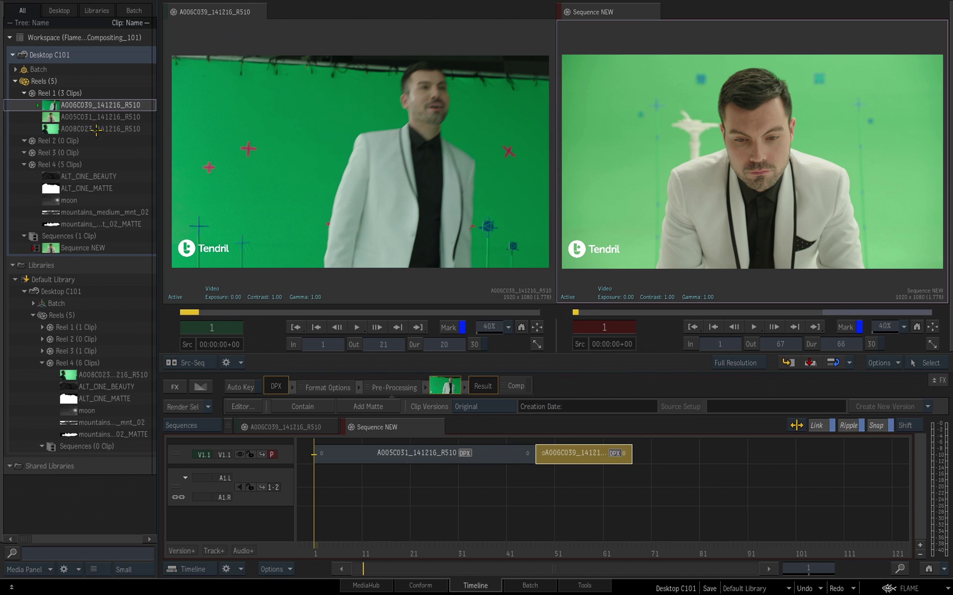
{"action": "left_click_drag", "start_coordinate": [91, 129], "coordinate": [639, 453]}
Scrub Sequence NEW to around frame 51, keeping the Source-Sequence layout.
{"action": "left_click_drag", "start_coordinate": [350, 552], "coordinate": [386, 551]}
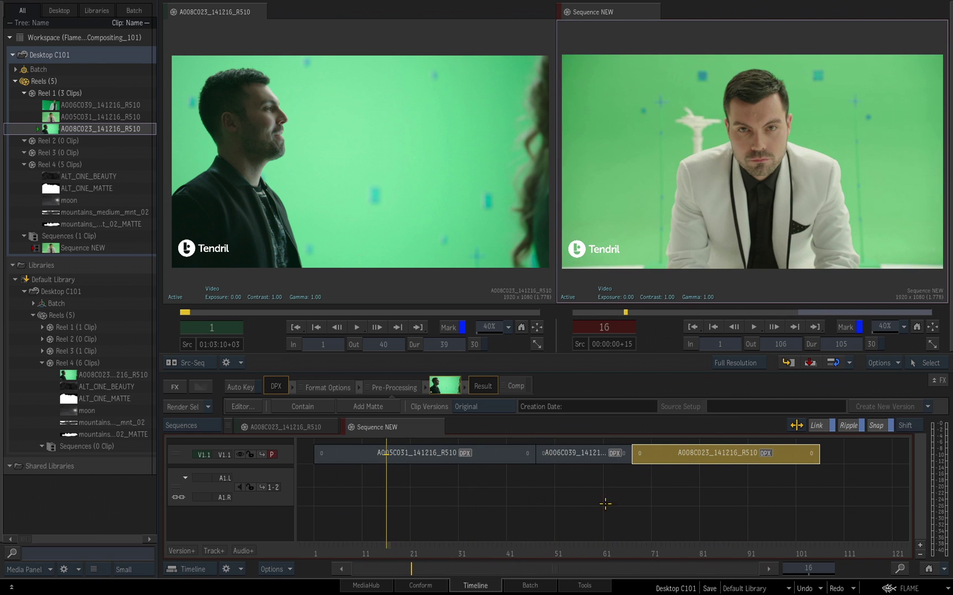
{"action": "left_click", "coordinate": [191, 362]}
{"action": "left_click", "coordinate": [236, 363]}
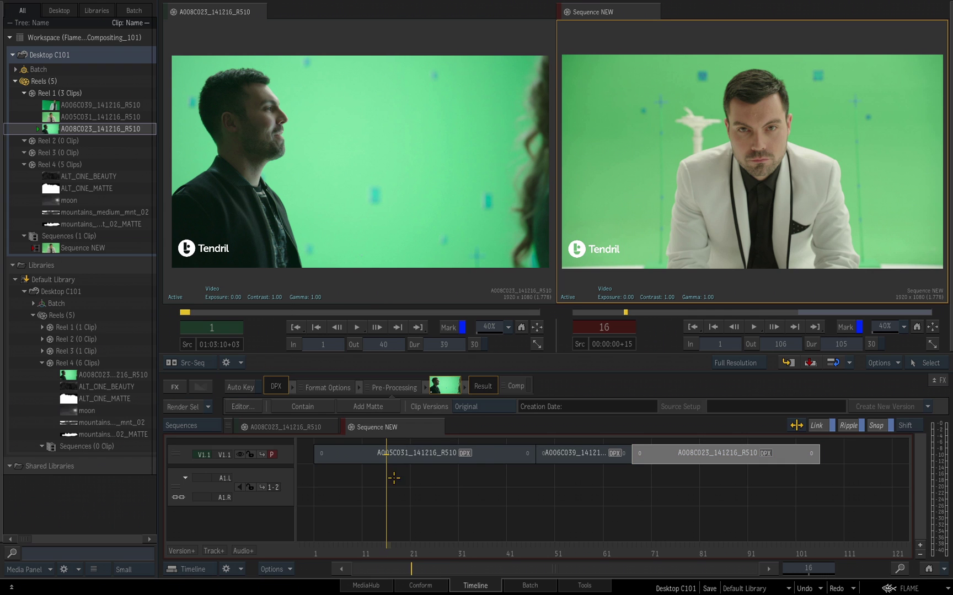
{"action": "mouse_move", "coordinate": [386, 551]}
{"action": "left_mouse_down"}
{"action": "mouse_move", "coordinate": [720, 552]}
{"action": "mouse_move", "coordinate": [392, 551]}
{"action": "left_mouse_up"}
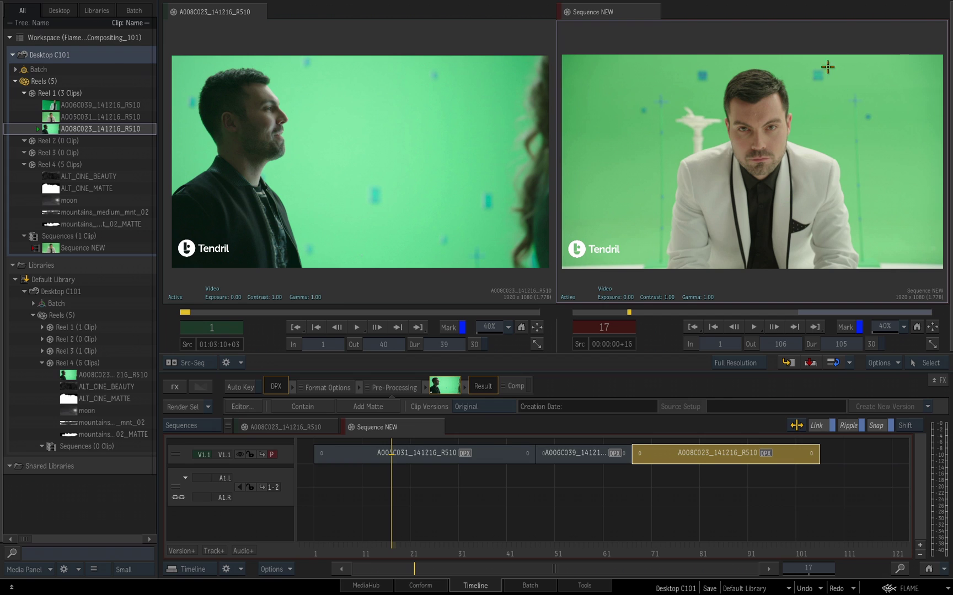
Load A005C031, then A006C039_141216_R510, into the source viewer and scrub through it.
{"action": "left_click", "coordinate": [83, 117]}
{"action": "left_click", "coordinate": [88, 105]}
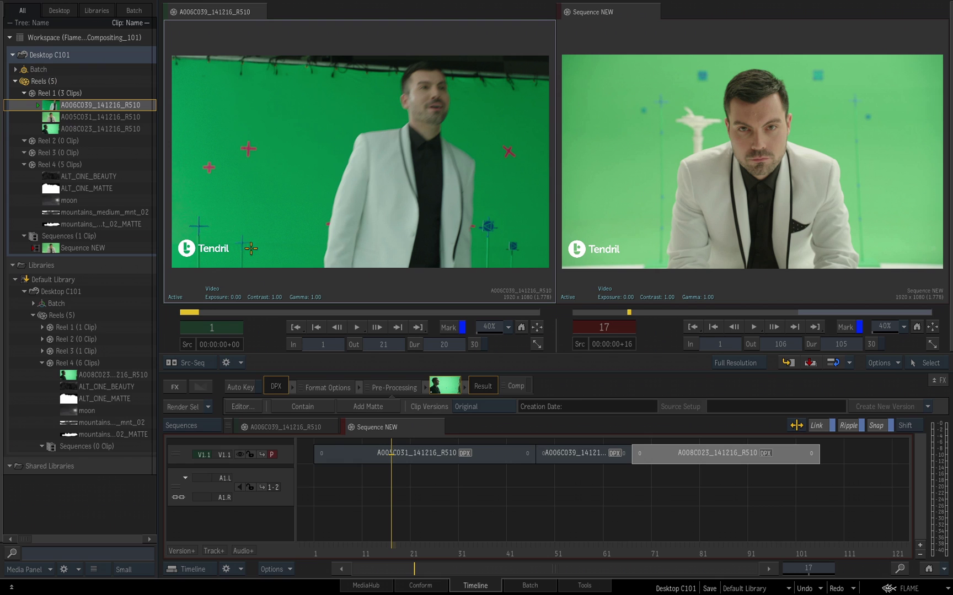
{"action": "mouse_move", "coordinate": [188, 312]}
{"action": "left_mouse_down"}
{"action": "mouse_move", "coordinate": [519, 304]}
{"action": "mouse_move", "coordinate": [190, 312]}
{"action": "left_mouse_up"}
Switch to the Triptych Player layout and park Sequence NEW at frame 17.
{"action": "left_click", "coordinate": [188, 363]}
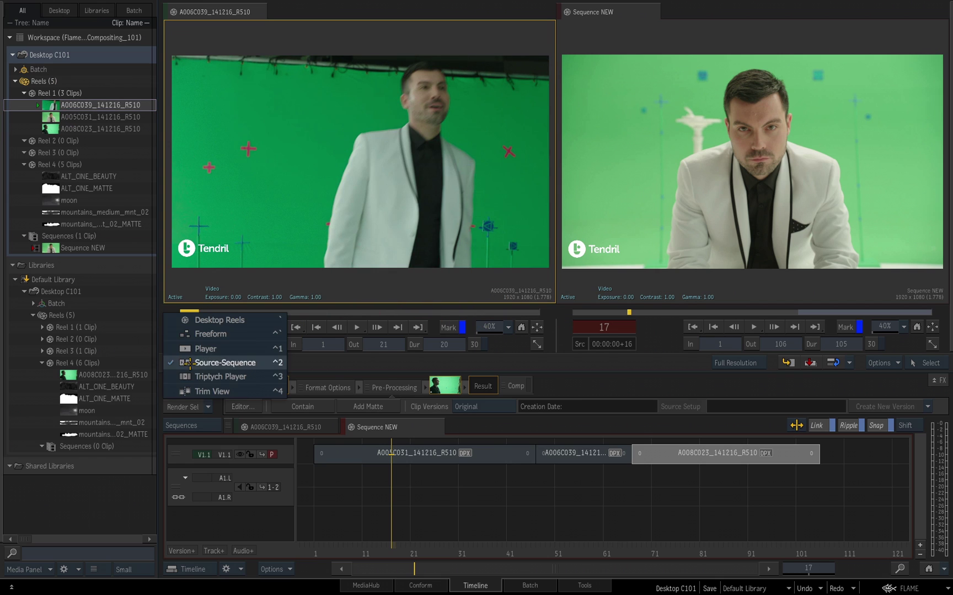
{"action": "left_click", "coordinate": [233, 377]}
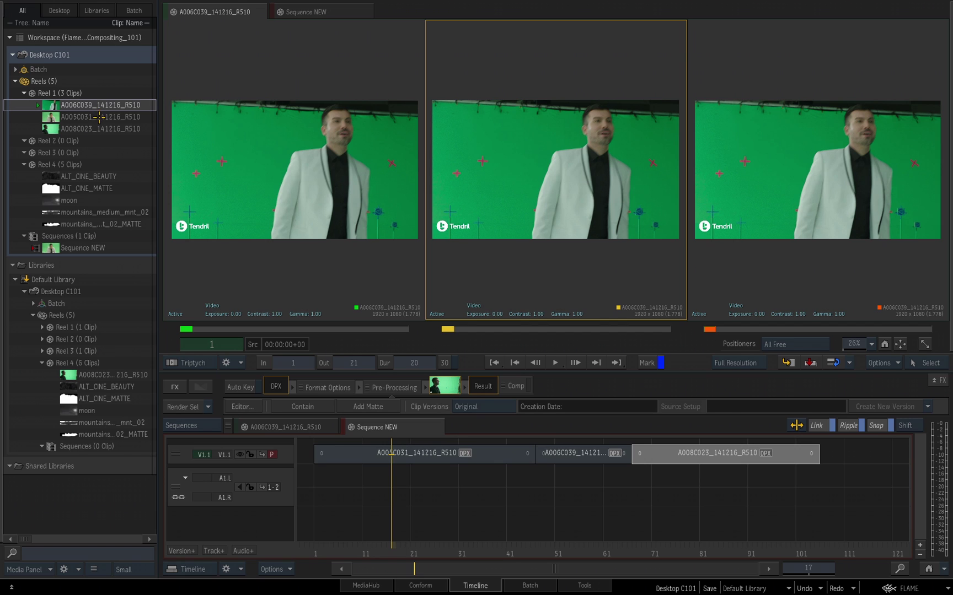
{"action": "left_click", "coordinate": [396, 552]}
{"action": "left_click_drag", "start_coordinate": [396, 551], "coordinate": [392, 554]}
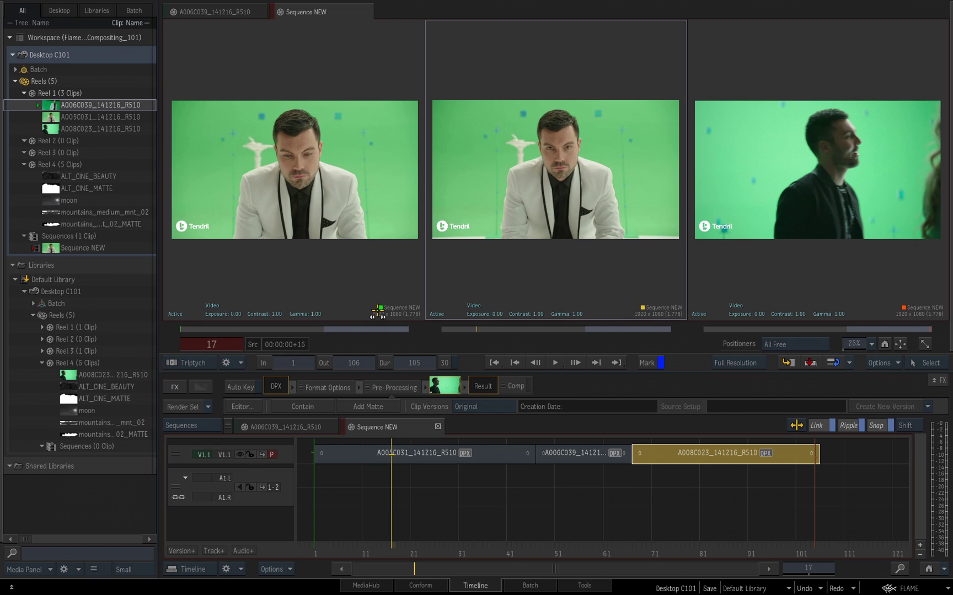
Activate the left, centre and right viewers in turn, scrubbing to frames 9, 54 and 96.
{"action": "left_click", "coordinate": [274, 266]}
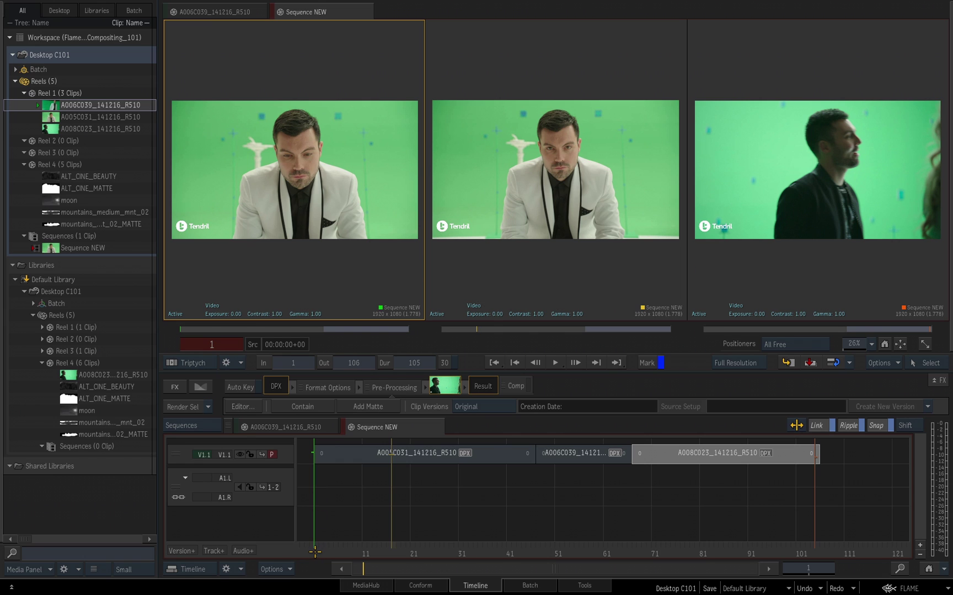
{"action": "left_click_drag", "start_coordinate": [315, 551], "coordinate": [352, 548]}
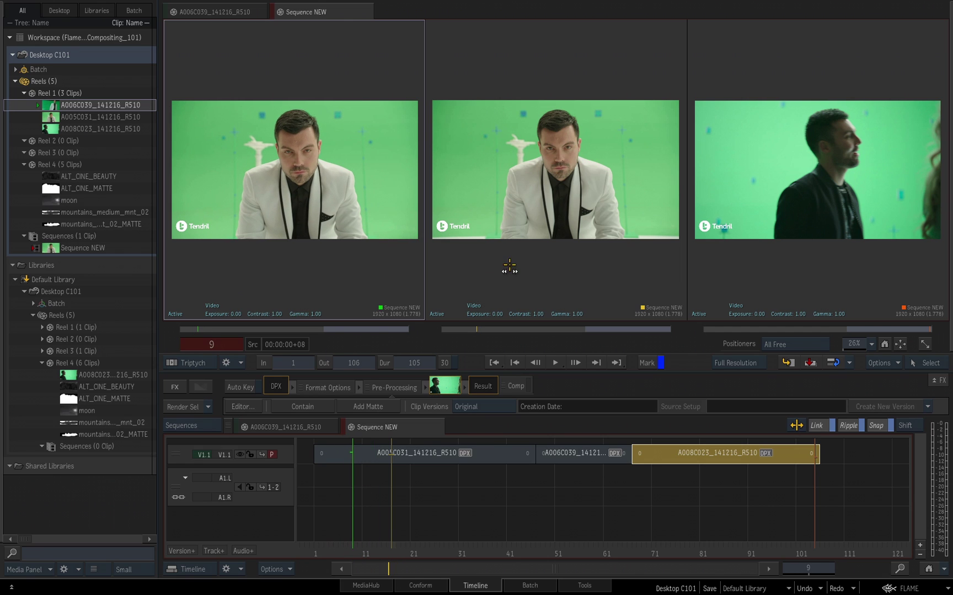
{"action": "left_click", "coordinate": [532, 246]}
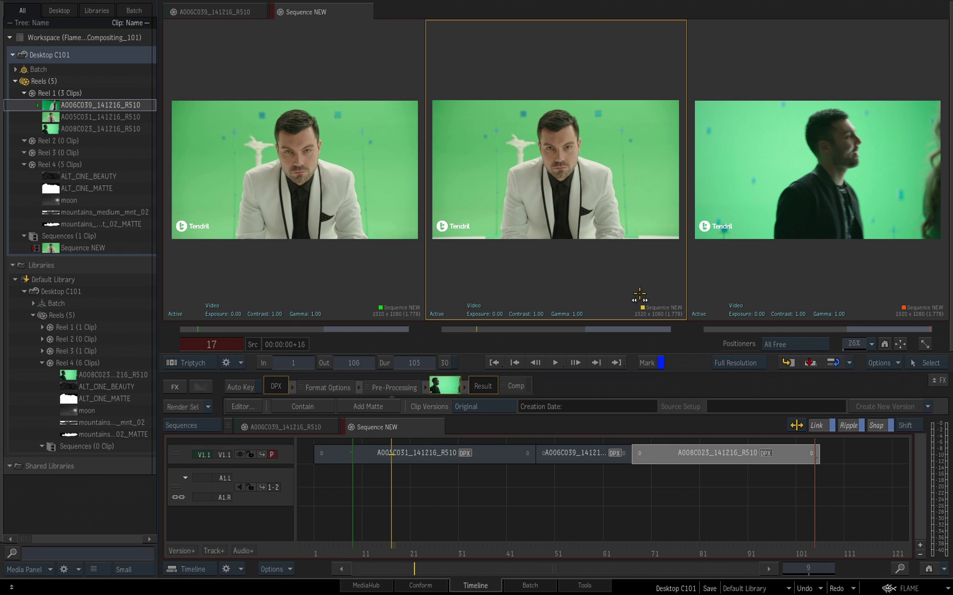
{"action": "left_click_drag", "start_coordinate": [407, 546], "coordinate": [570, 561]}
{"action": "left_click", "coordinate": [805, 255]}
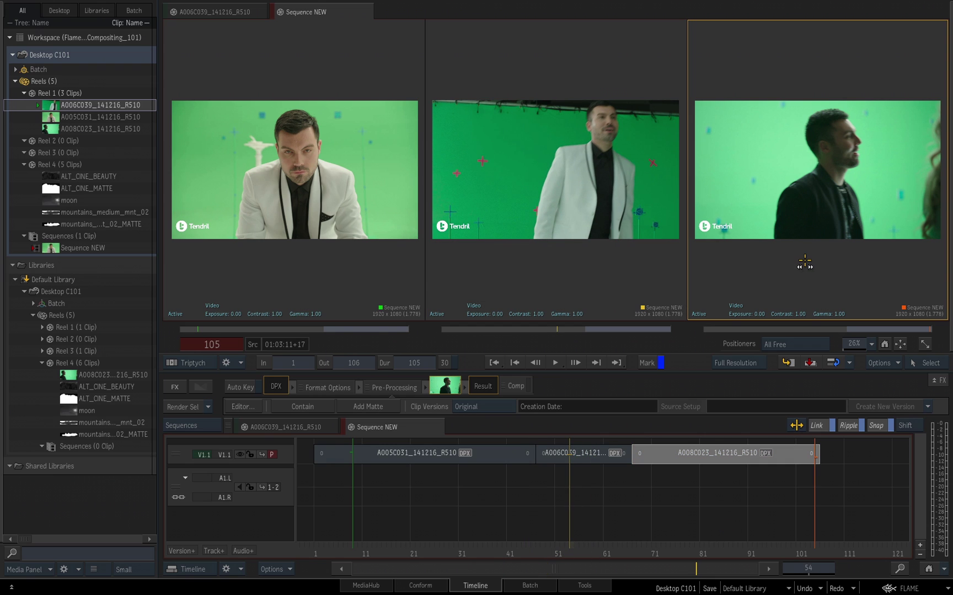
{"action": "left_click", "coordinate": [805, 547]}
{"action": "mouse_move", "coordinate": [787, 550]}
{"action": "left_mouse_down"}
{"action": "mouse_move", "coordinate": [797, 551]}
{"action": "mouse_move", "coordinate": [772, 560]}
{"action": "left_mouse_up"}
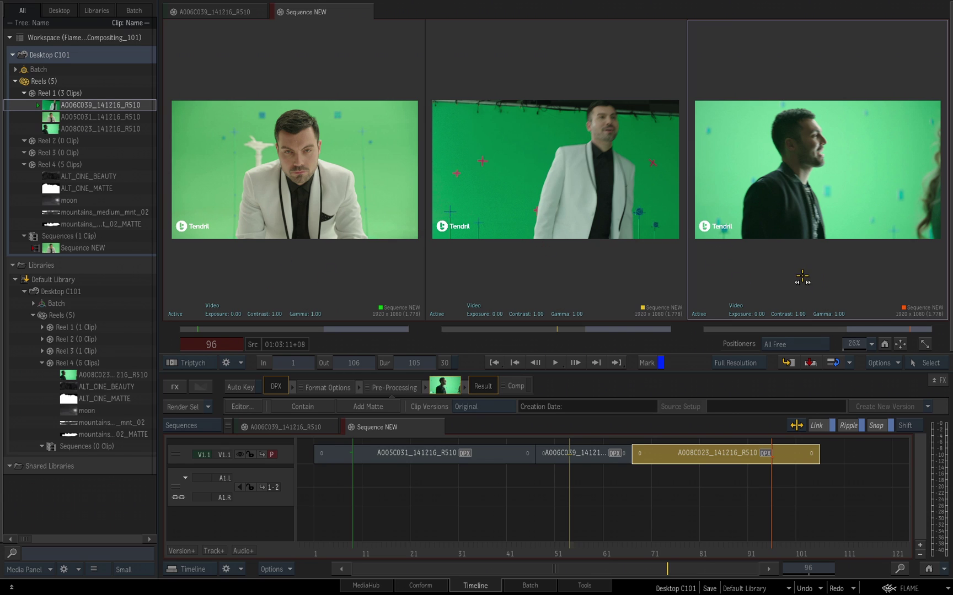
Change the viewer layout from Triptych to the two-up Trim View.
{"action": "left_click", "coordinate": [191, 362]}
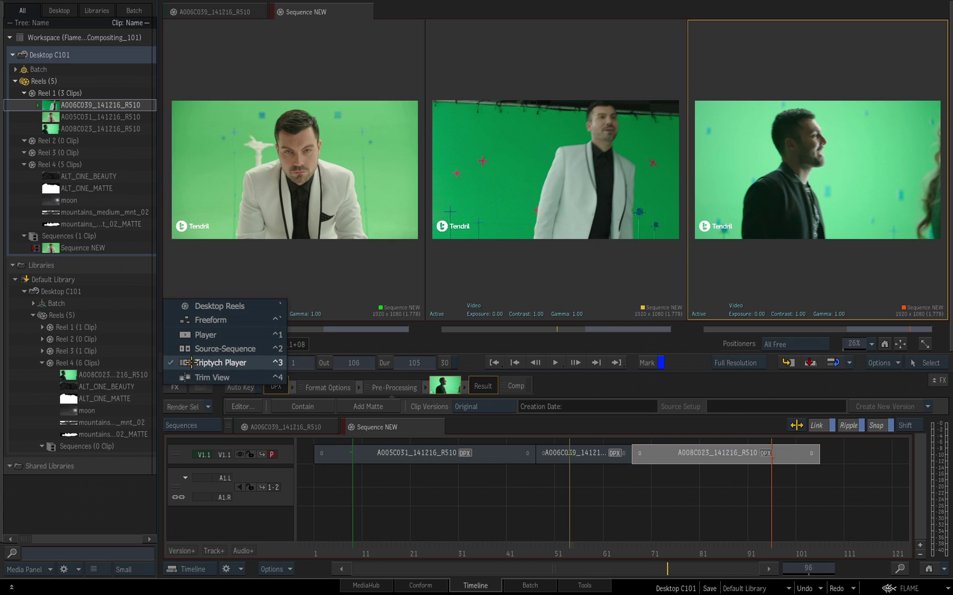
{"action": "left_click", "coordinate": [191, 363]}
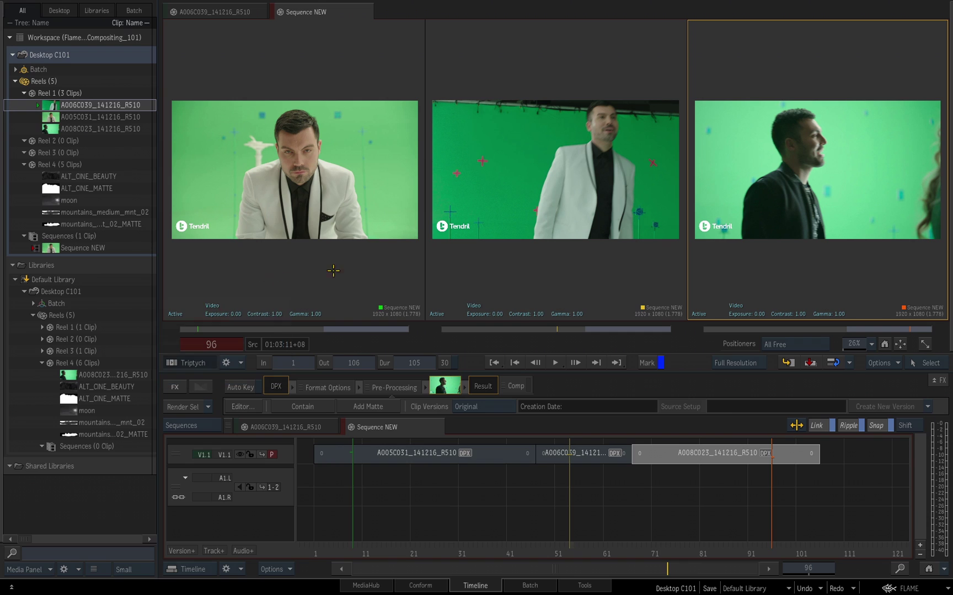
{"action": "left_click", "coordinate": [537, 278]}
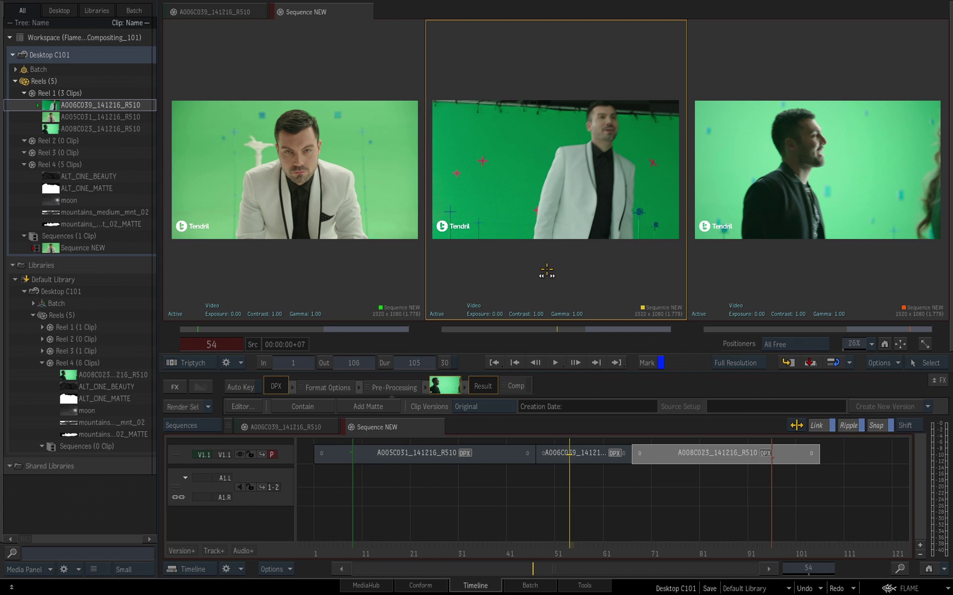
{"action": "left_click", "coordinate": [186, 362]}
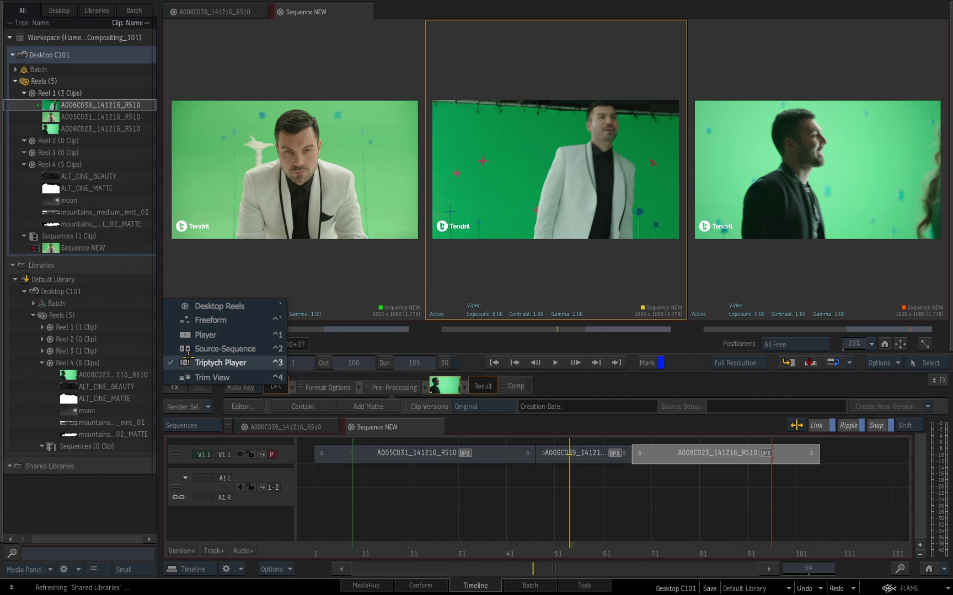
{"action": "left_click", "coordinate": [205, 377]}
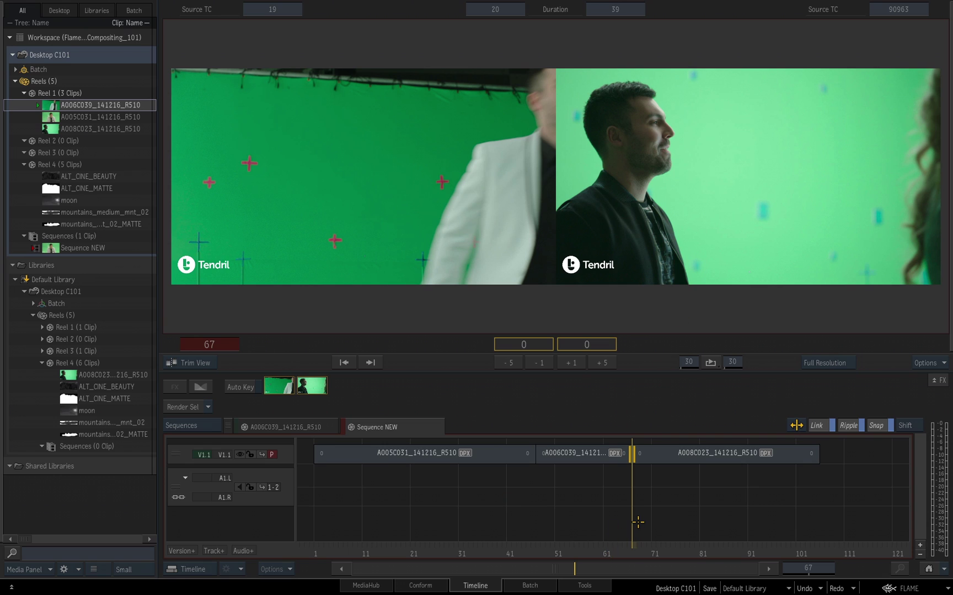
Ripple-trim the A006C039 edit shorter so A008C023 runs 25 frames.
{"action": "left_click_drag", "start_coordinate": [653, 160], "coordinate": [776, 202]}
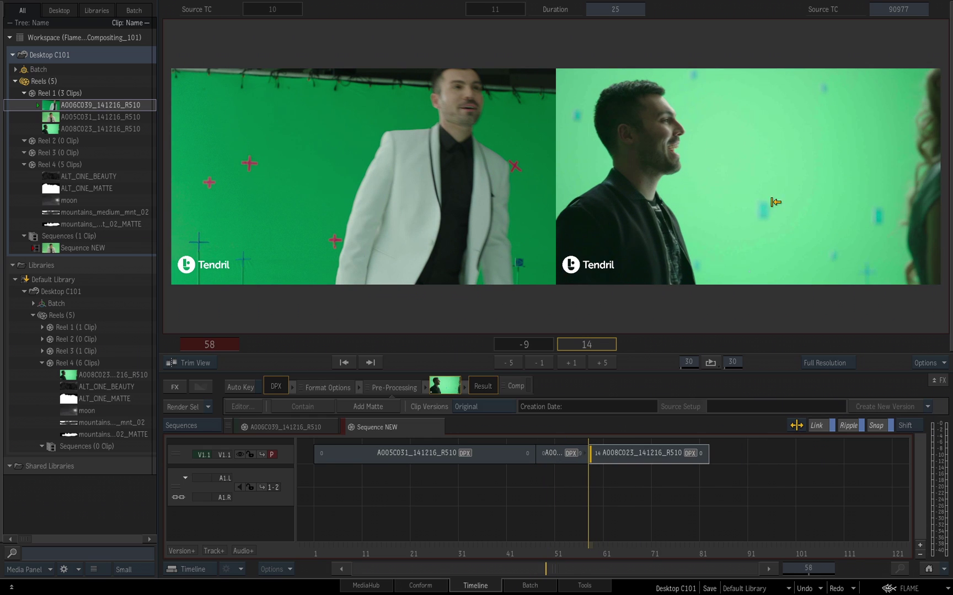
{"action": "left_click", "coordinate": [195, 361]}
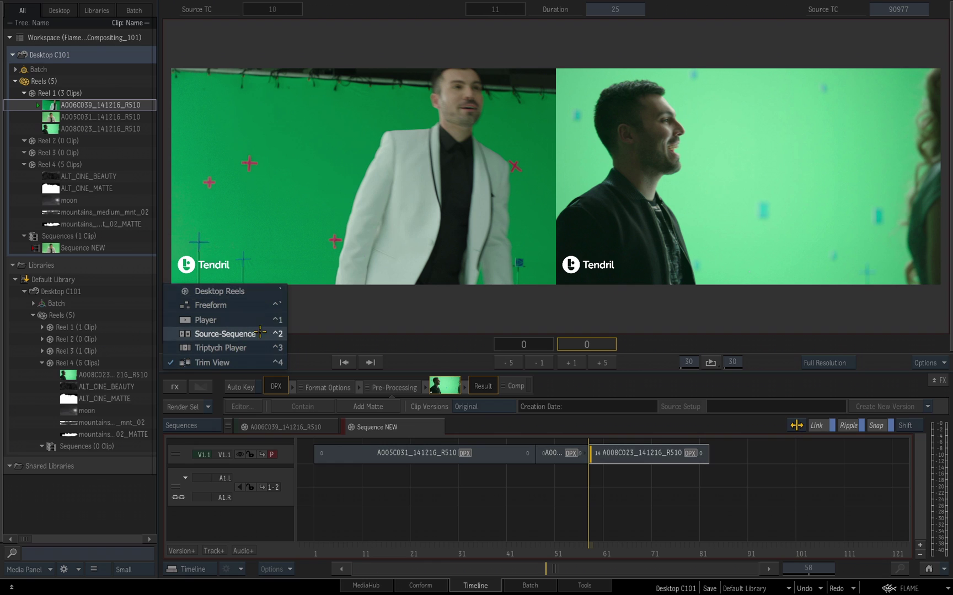
{"action": "left_click", "coordinate": [660, 307]}
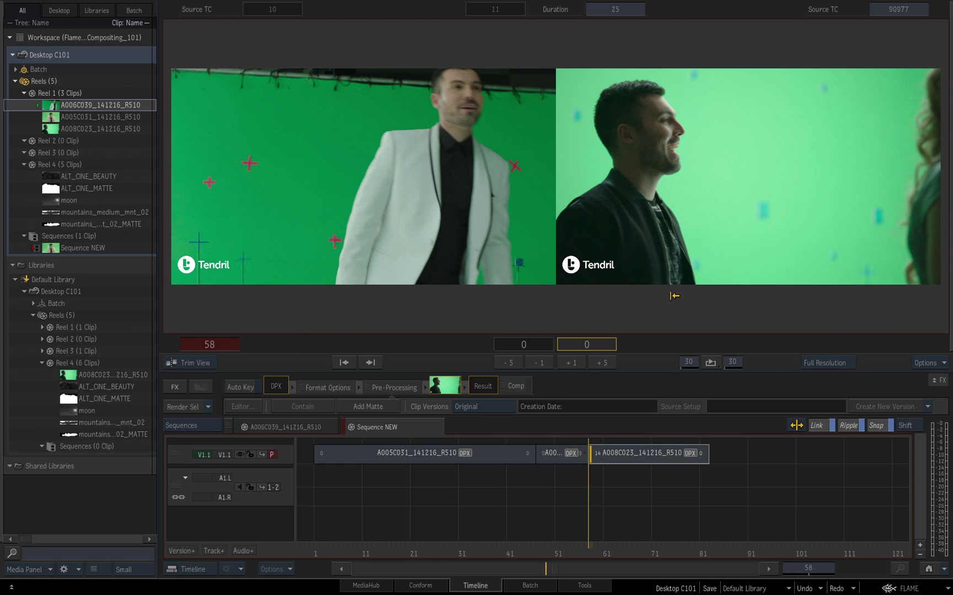
Step through Reels, Freeform, Player, Source/Sequence, Triptych and Trim View with keyboard shortcuts.
{"action": "key", "text": "grave"}
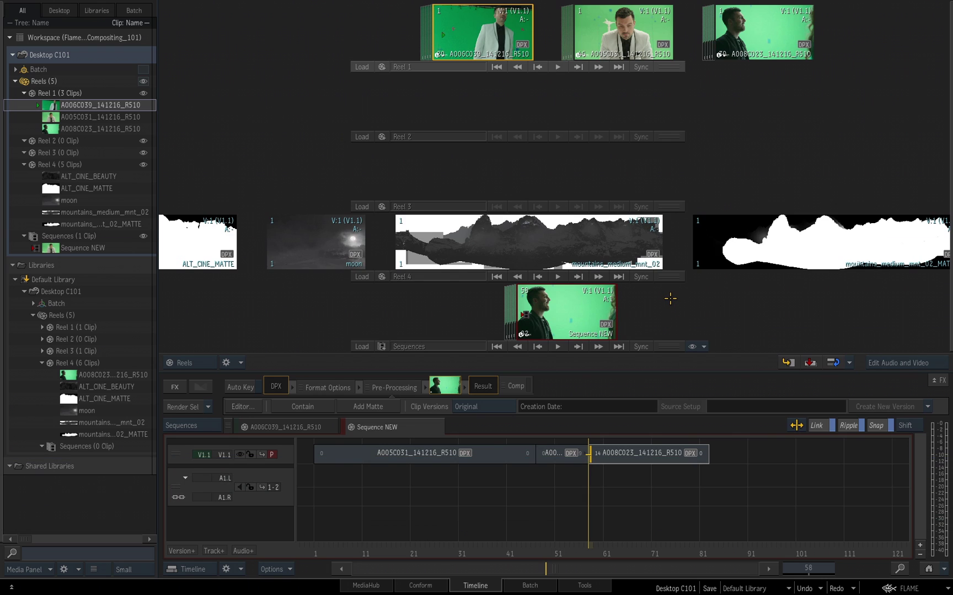
{"action": "key", "text": "ctrl+grave"}
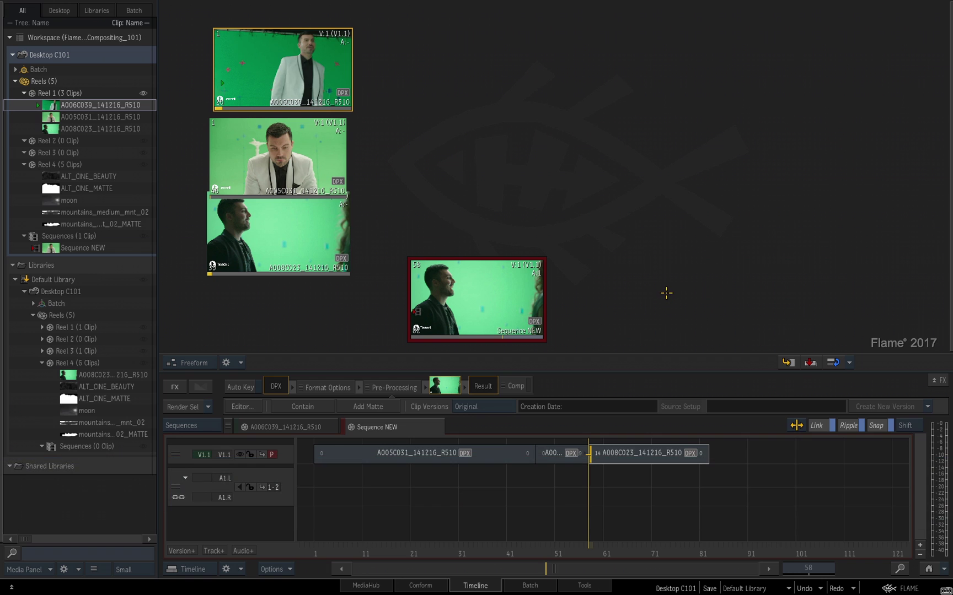
{"action": "key", "text": "ctrl+i"}
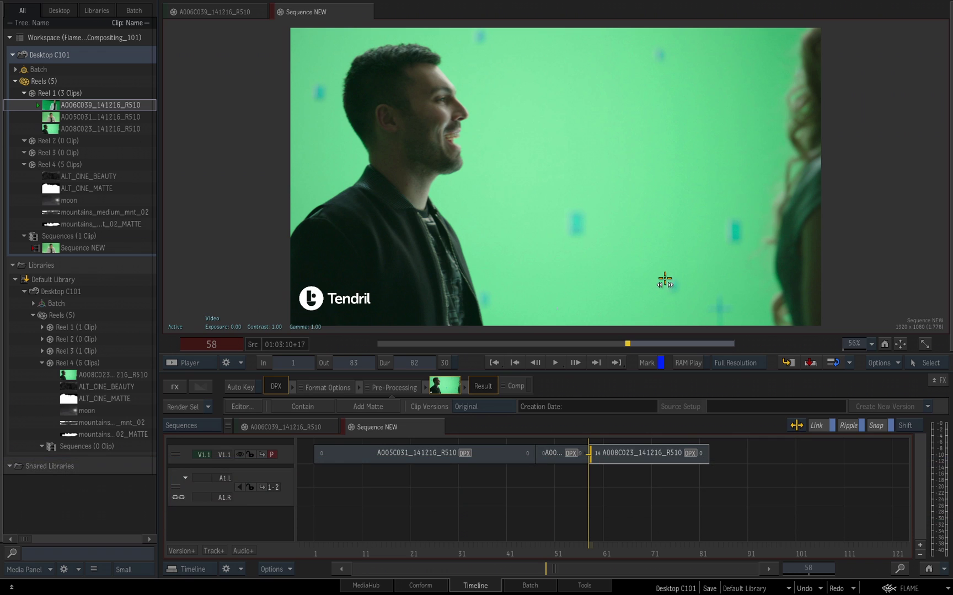
{"action": "key", "text": "ctrl+2"}
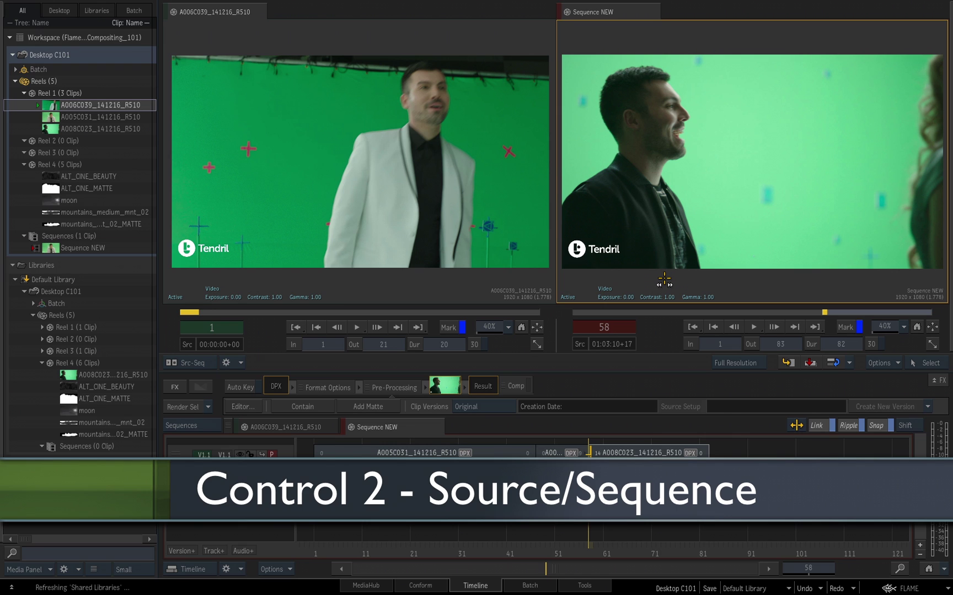
{"action": "key", "text": "ctrl+3"}
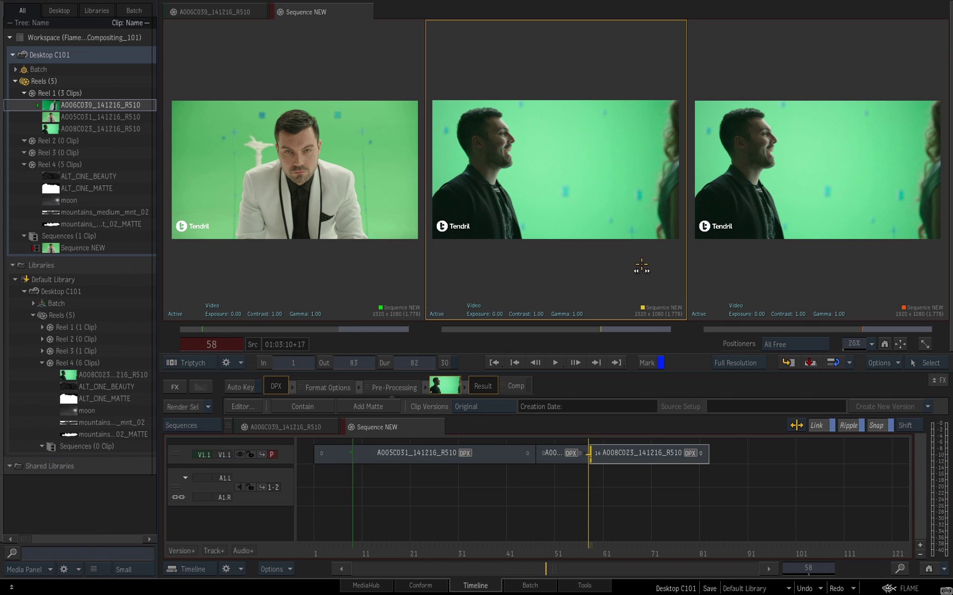
{"action": "key", "text": "ctrl+4"}
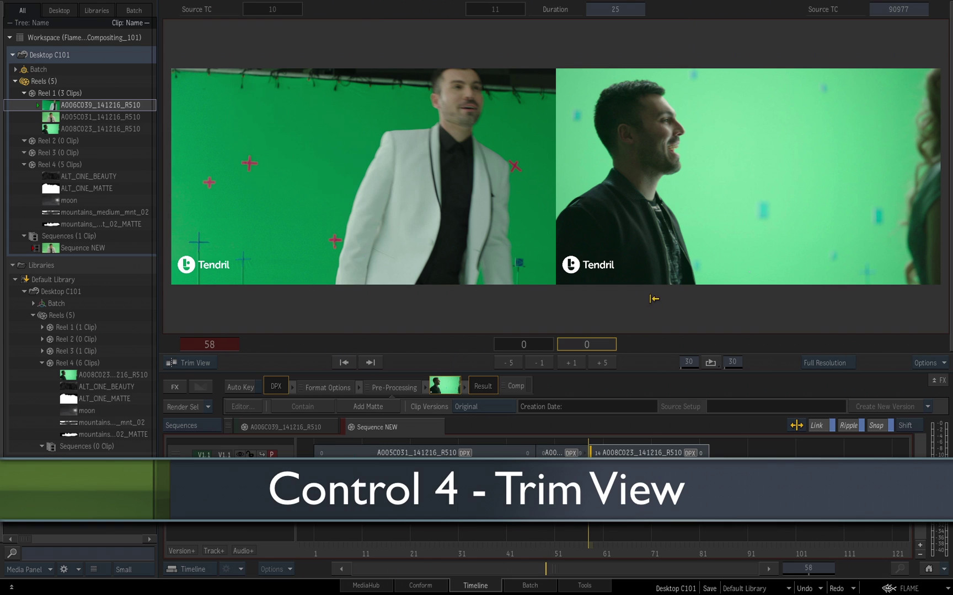